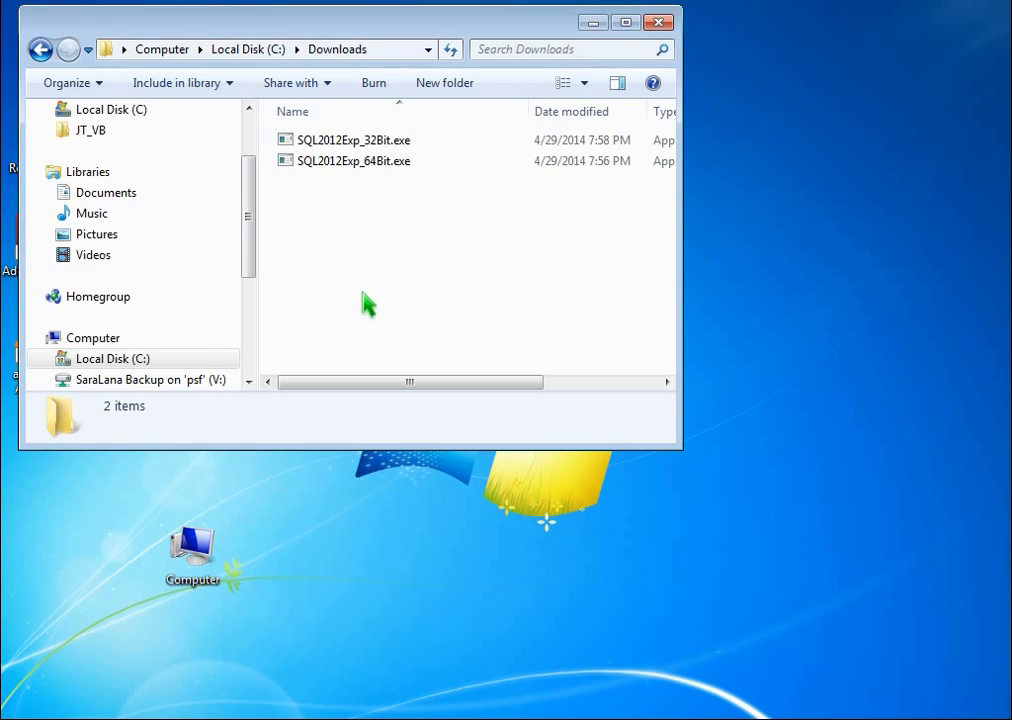
- Check the computer's system properties for the operating system type, and close them
right_click(200, 548)
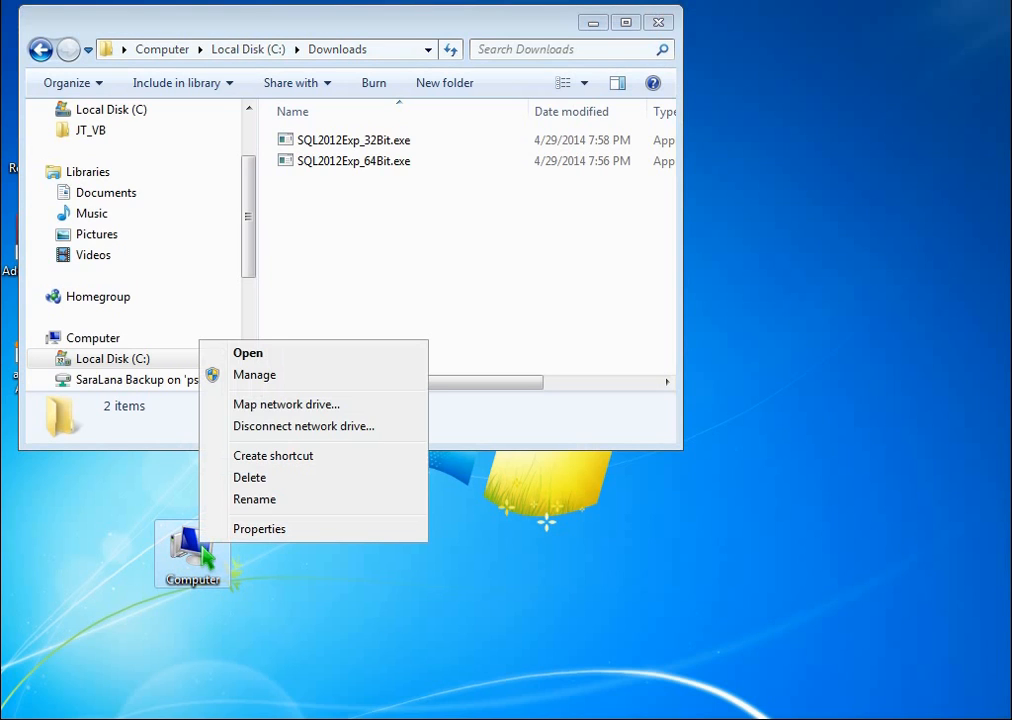
click(308, 530)
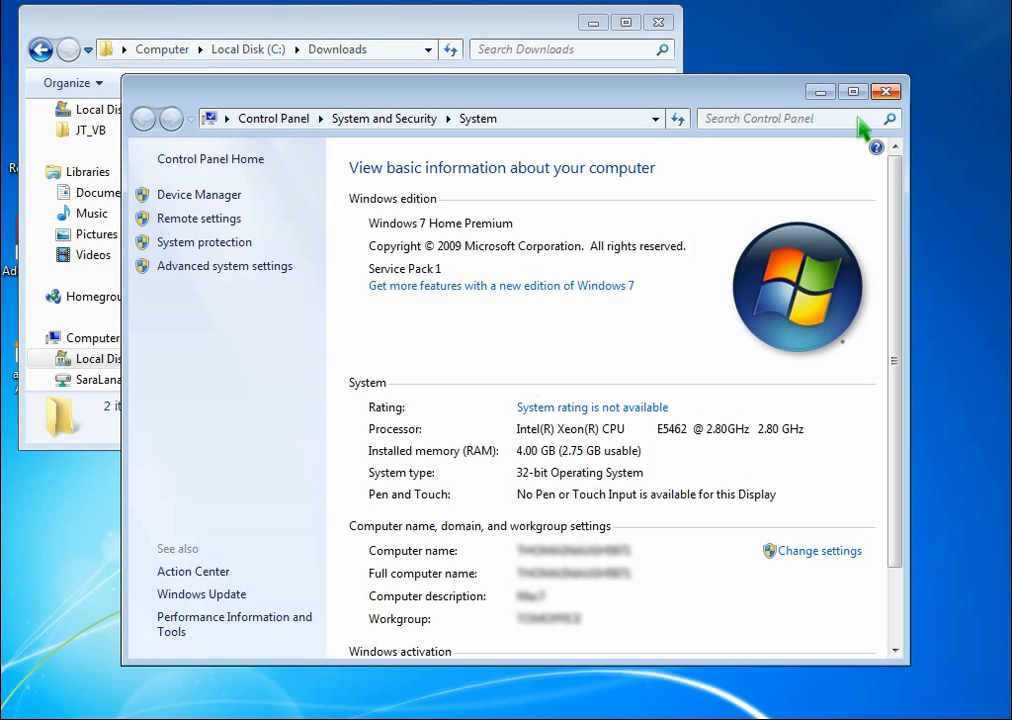
click(885, 92)
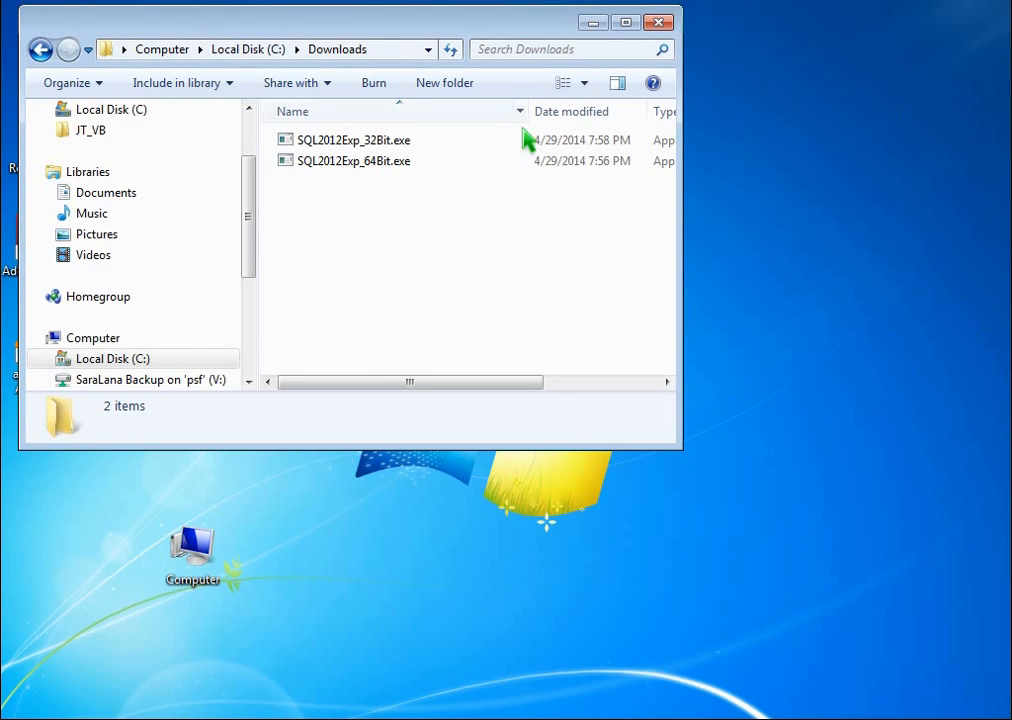
- Run SQL2012Exp_32Bit.exe as administrator, allow it to make changes, and start a new SQL Server stand-alone installation
right_click(342, 142)
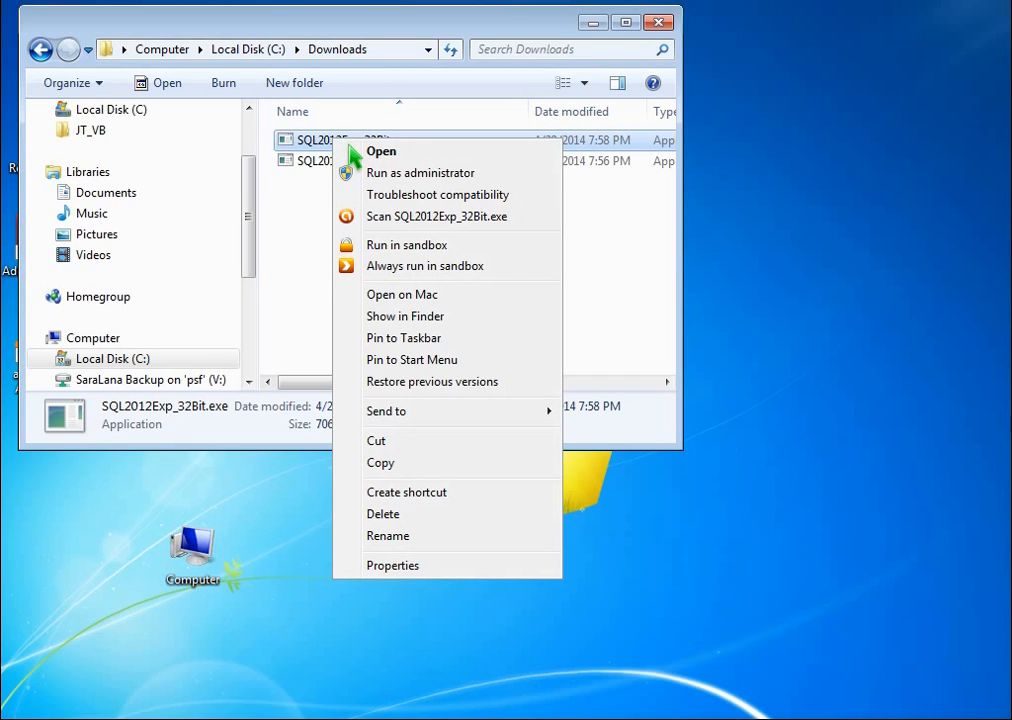
click(487, 177)
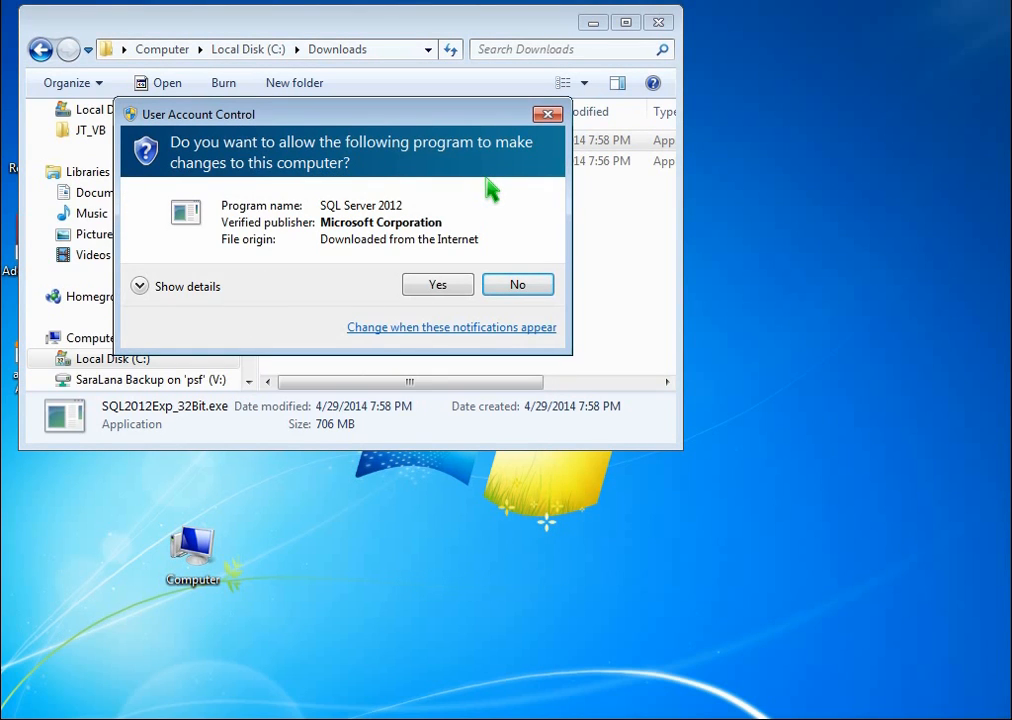
click(447, 286)
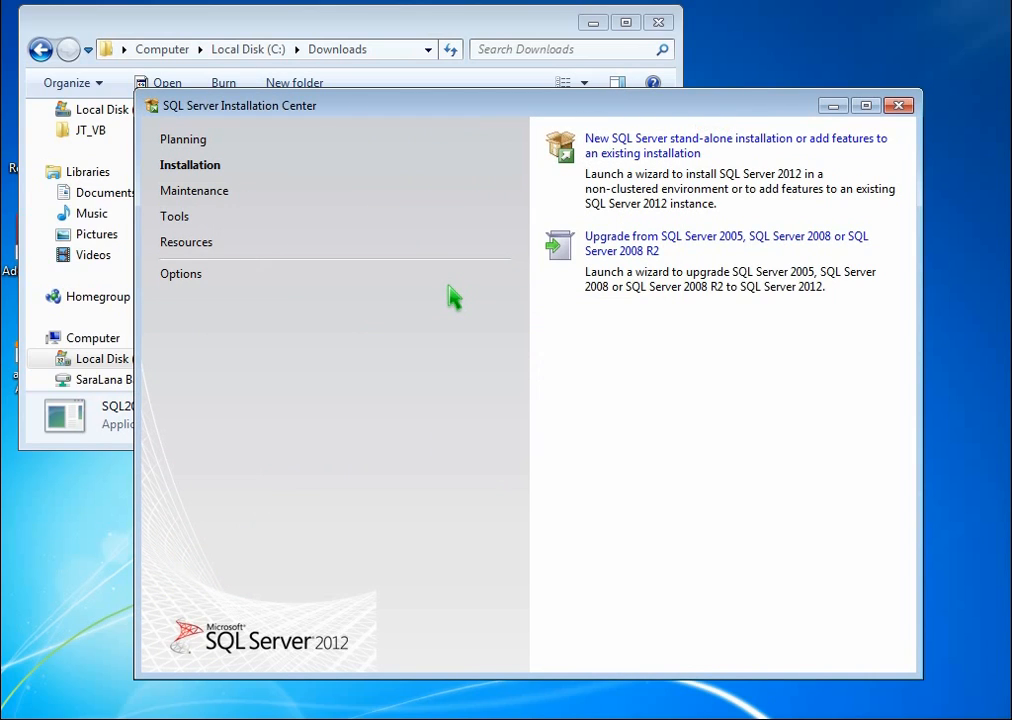
click(672, 150)
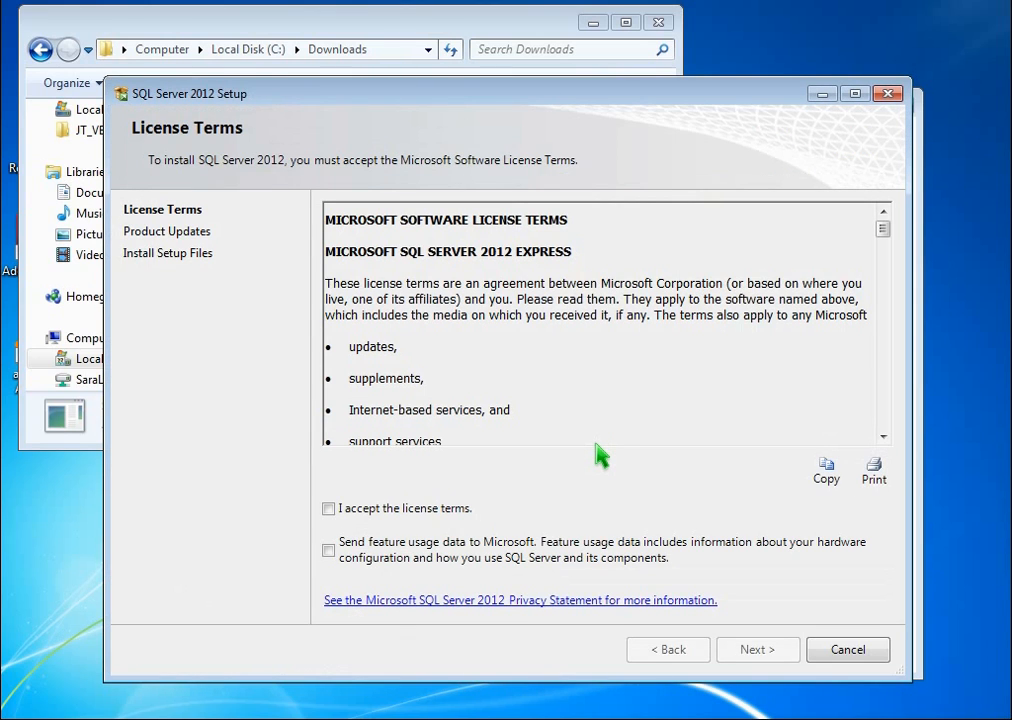
- Accept the license terms and continue the setup with SQL Server product updates included
click(329, 509)
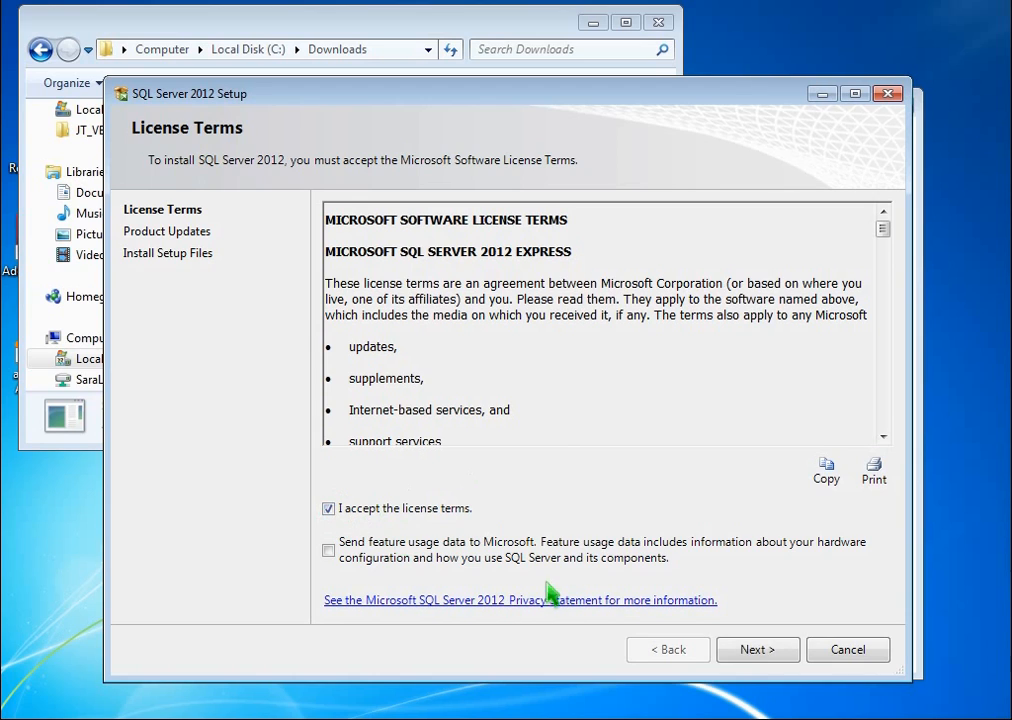
click(745, 652)
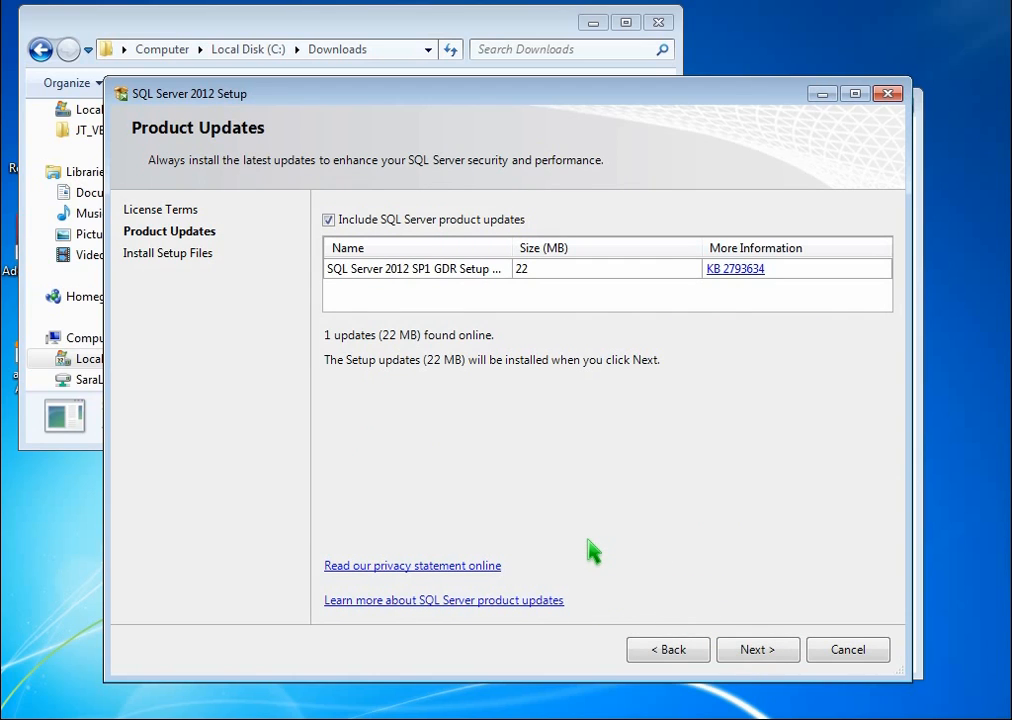
click(766, 651)
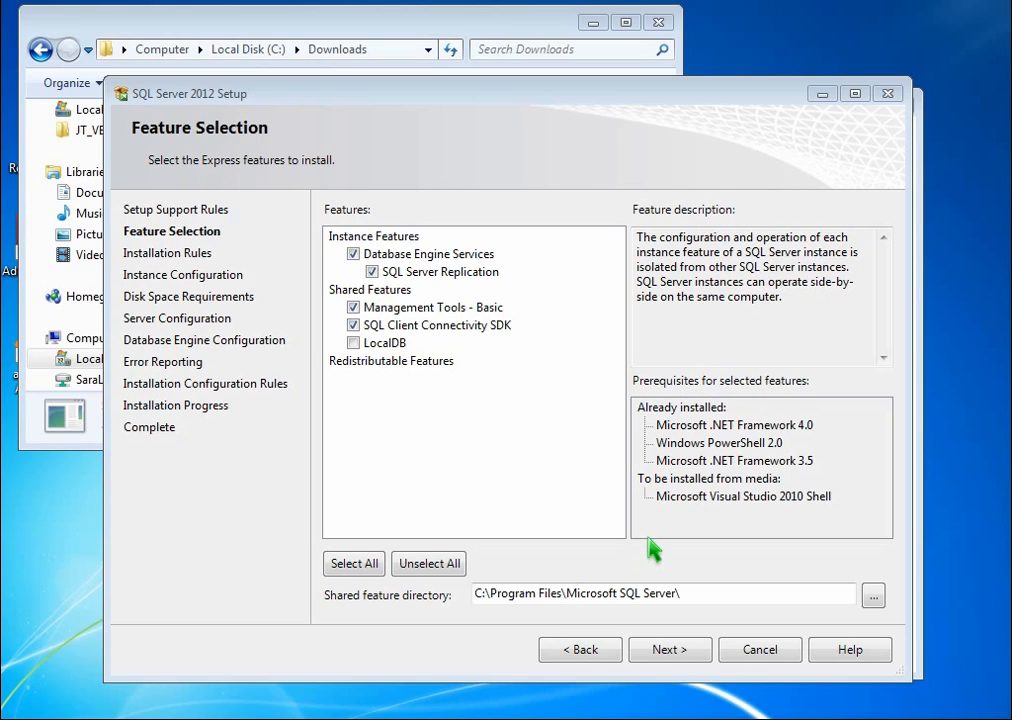
- Exclude SQL Server Replication from the features, and keep the SQLExpress named instance with its default service accounts
click(371, 271)
click(372, 272)
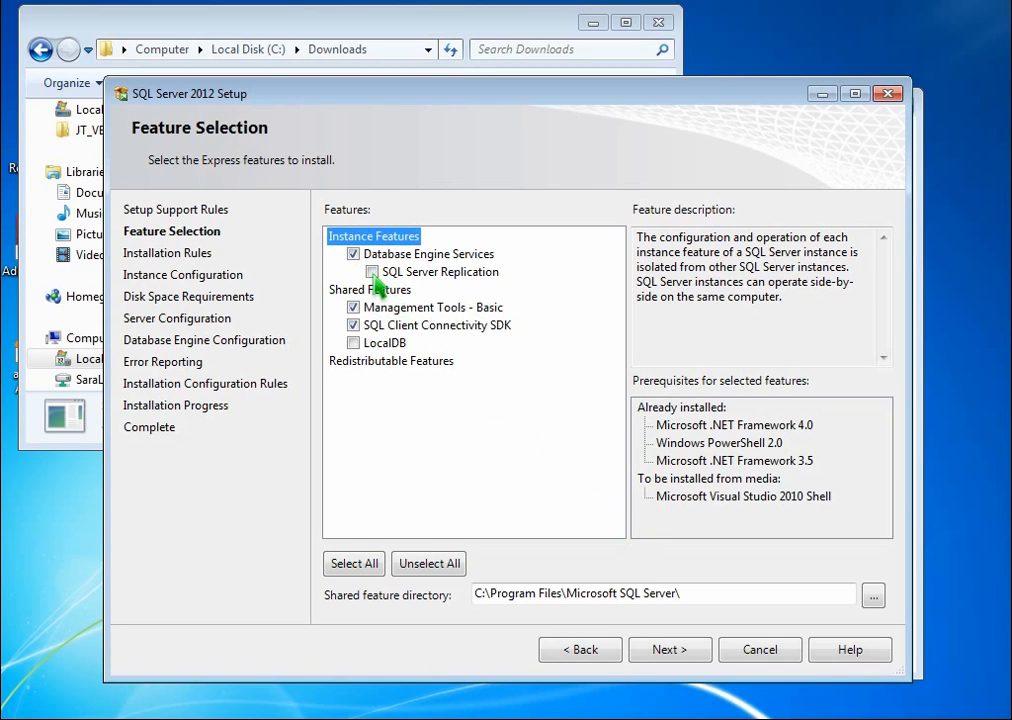
click(673, 650)
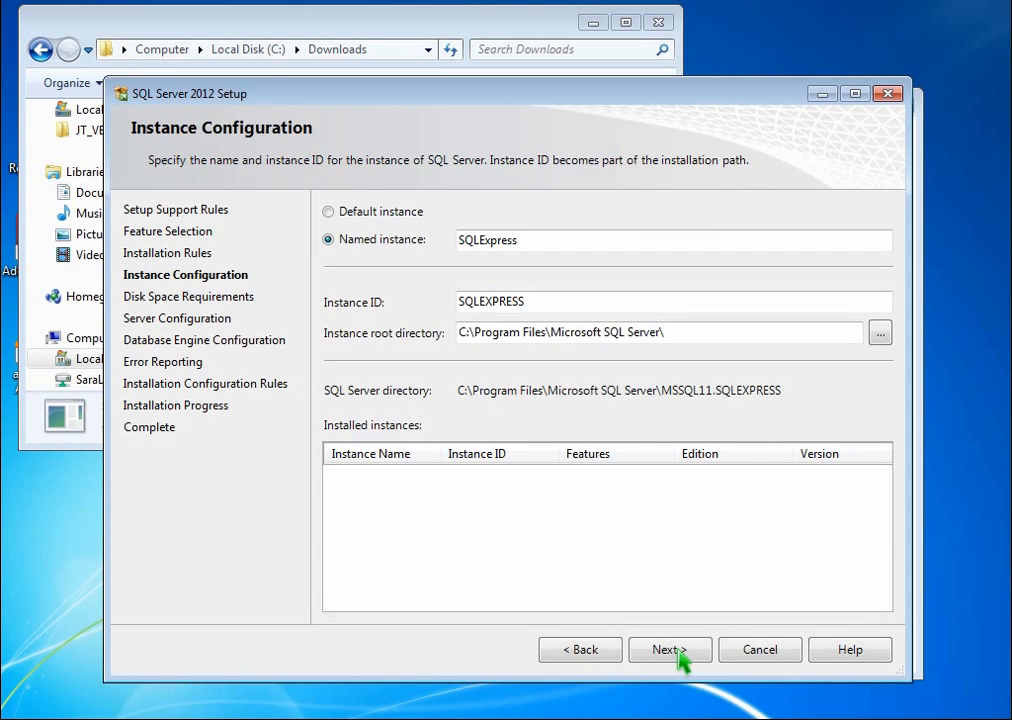
click(697, 663)
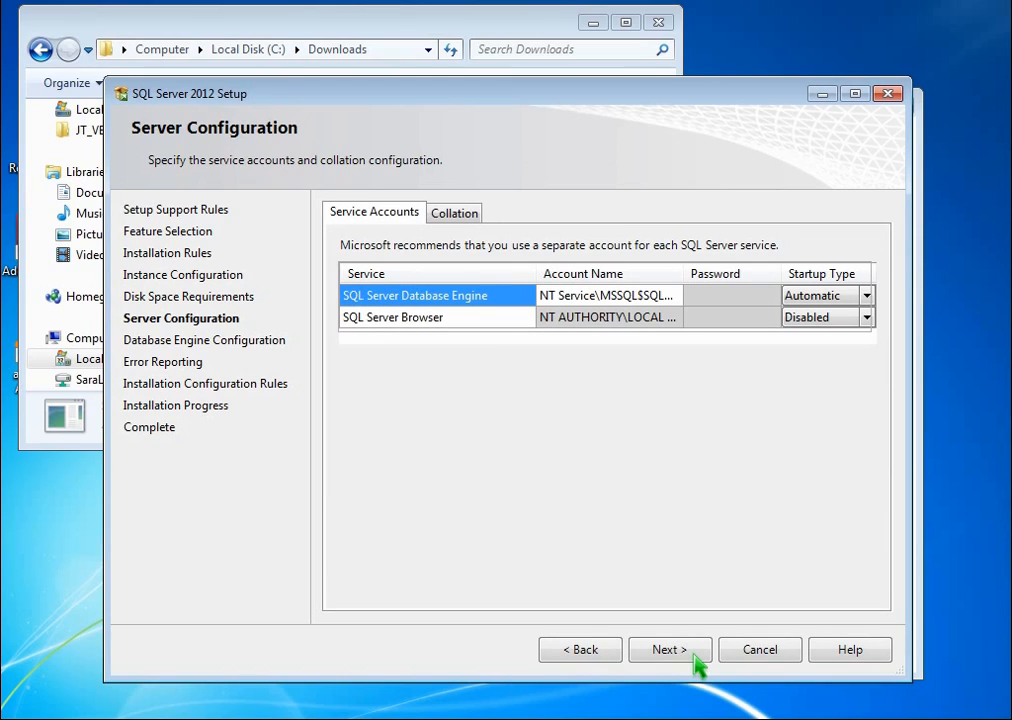
click(695, 662)
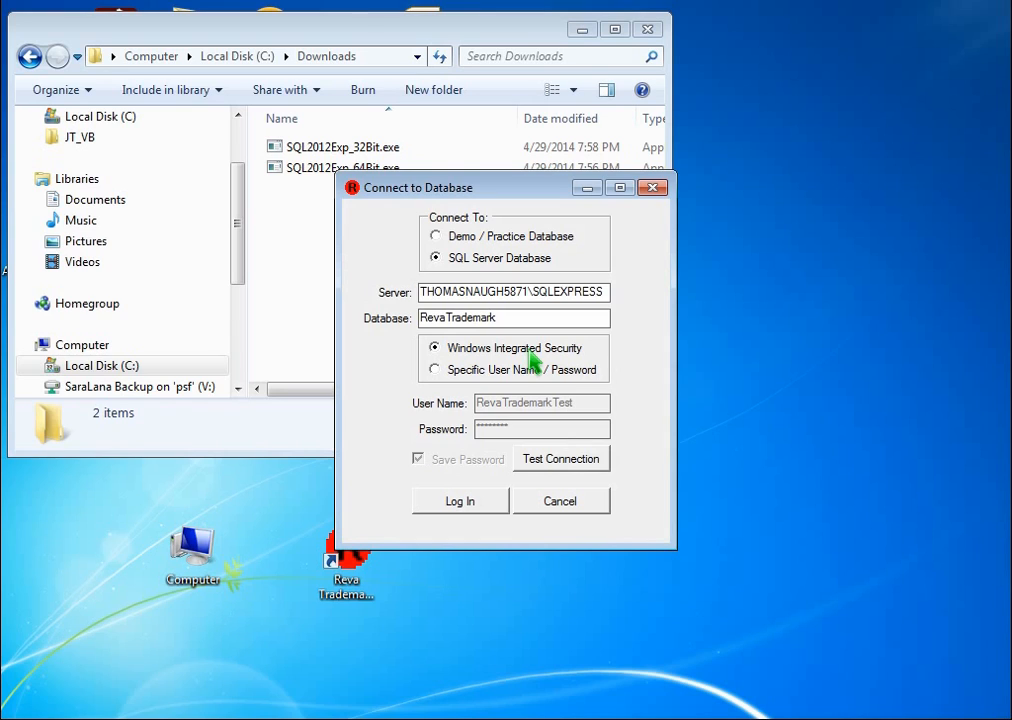
- Set the database engine's authentication to Mixed Mode, and enter and confirm the sa account password
click(522, 370)
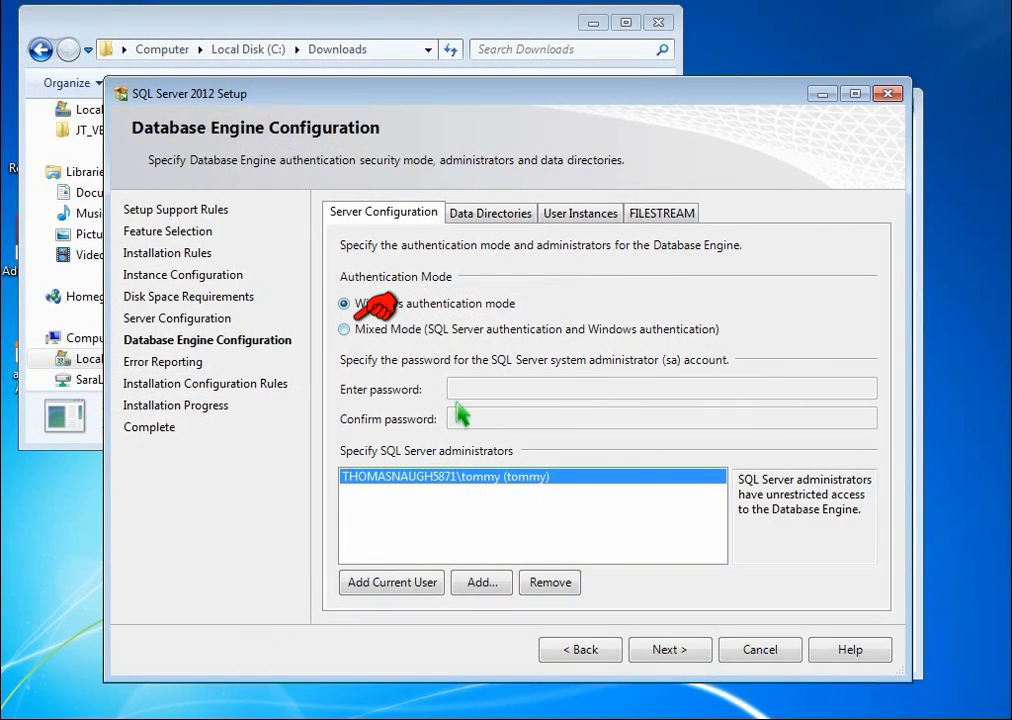
click(402, 334)
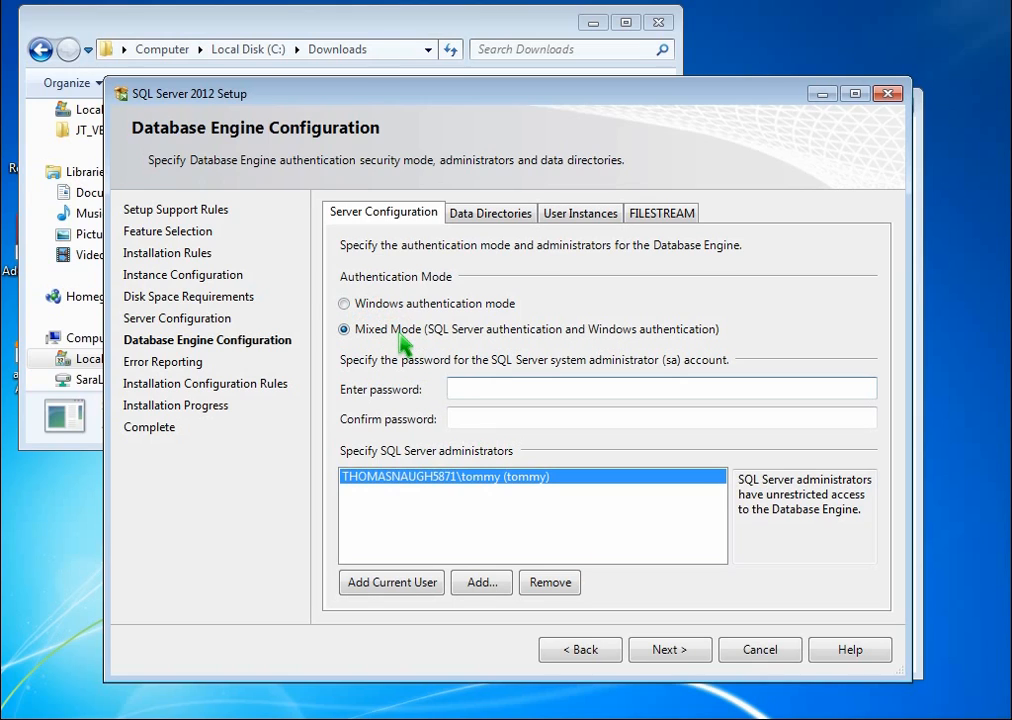
key(Tab)
text(••••••)
key(Tab)
text(••••••)
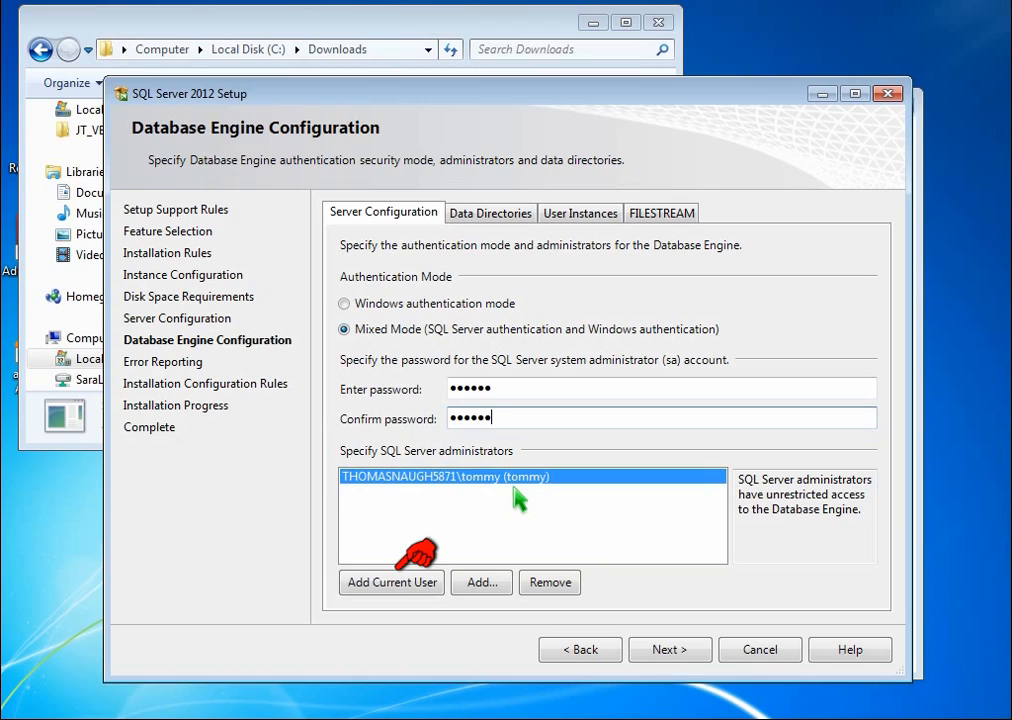
- Add the current user as SQL Server administrator and run the installation without sending error reports to Microsoft
click(410, 590)
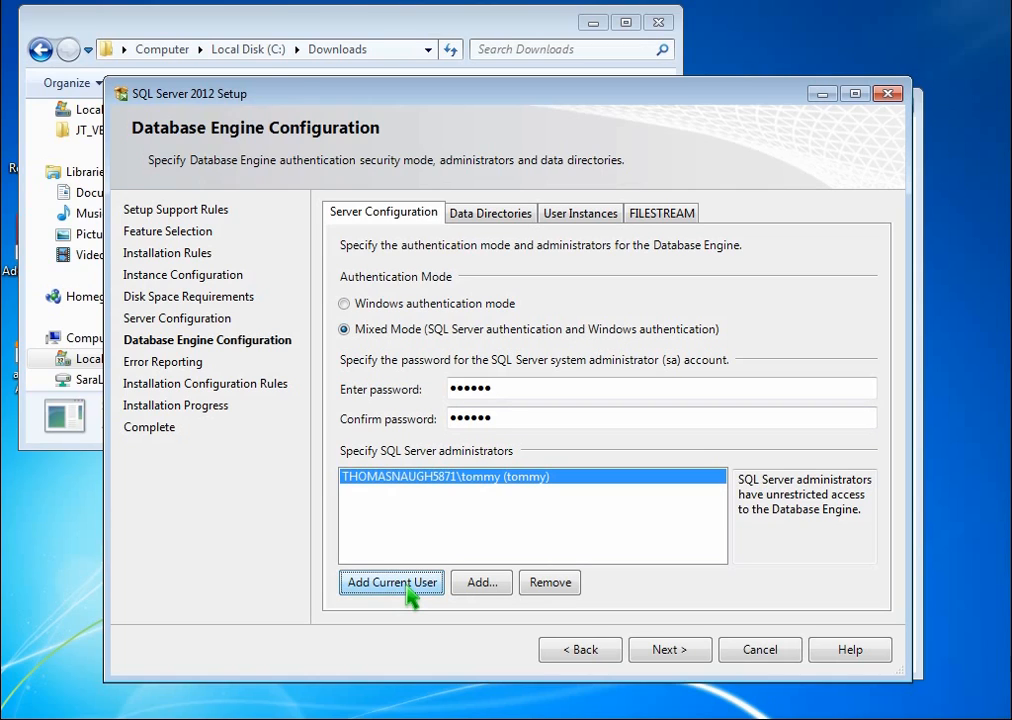
click(682, 657)
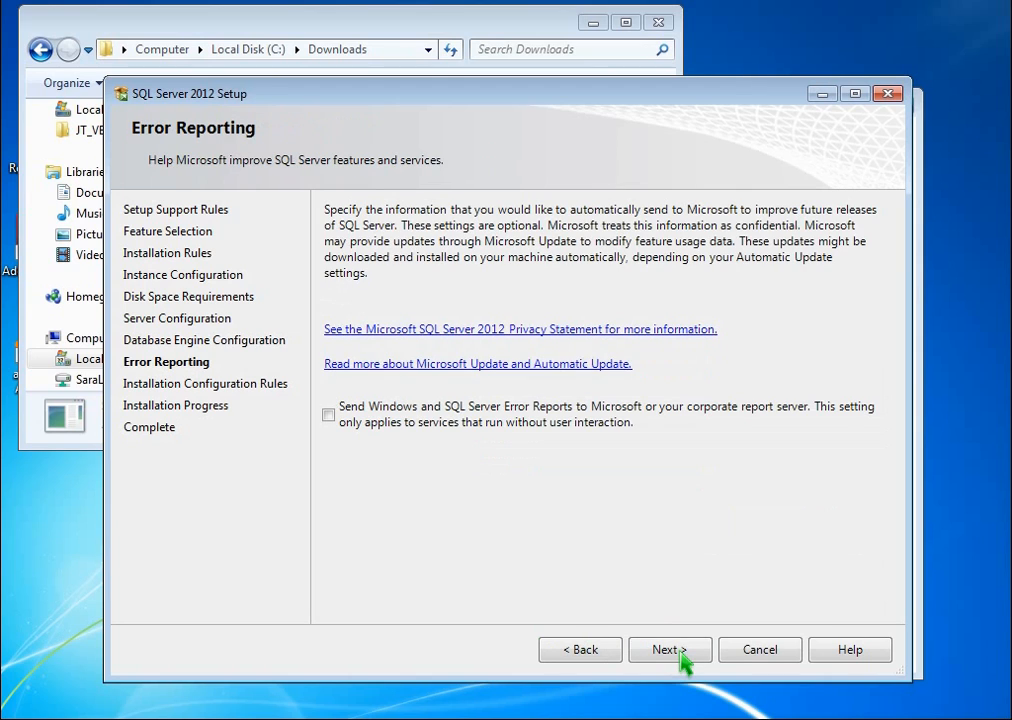
click(673, 658)
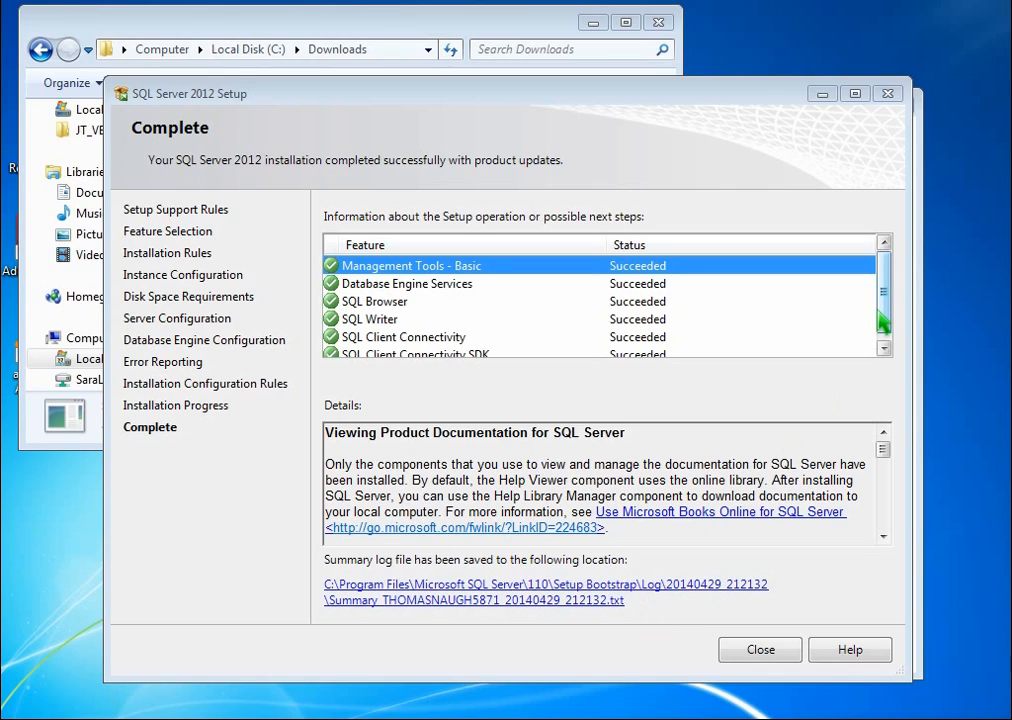
- Review the installation status of every feature, and close the setup wizard and SQL Server Installation Center
drag(880, 314, 881, 322)
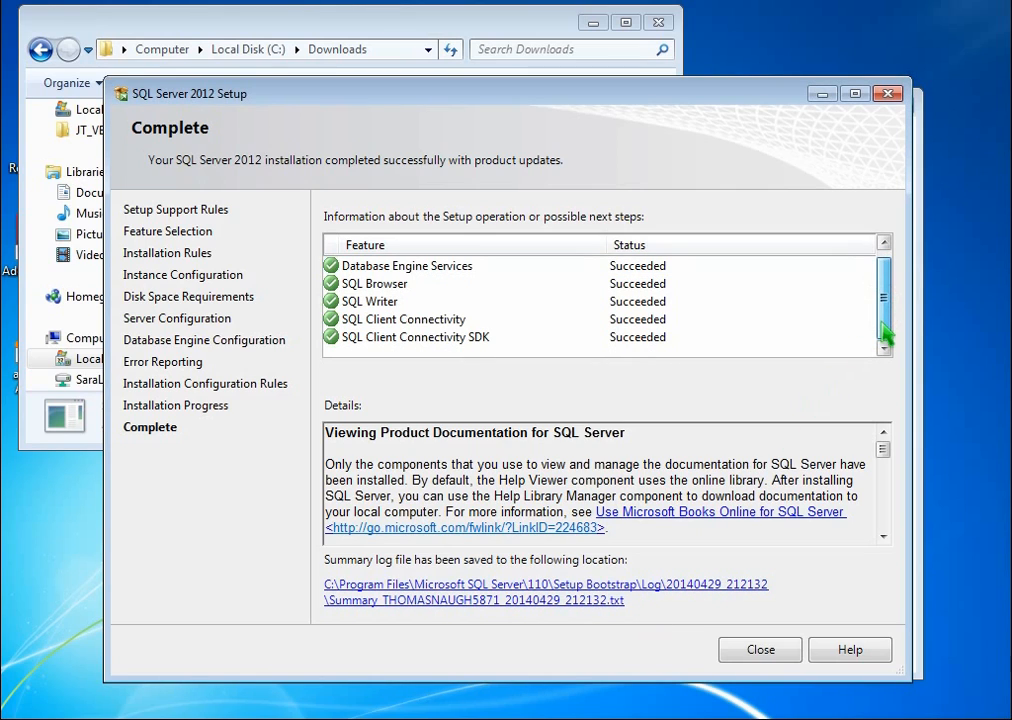
click(759, 652)
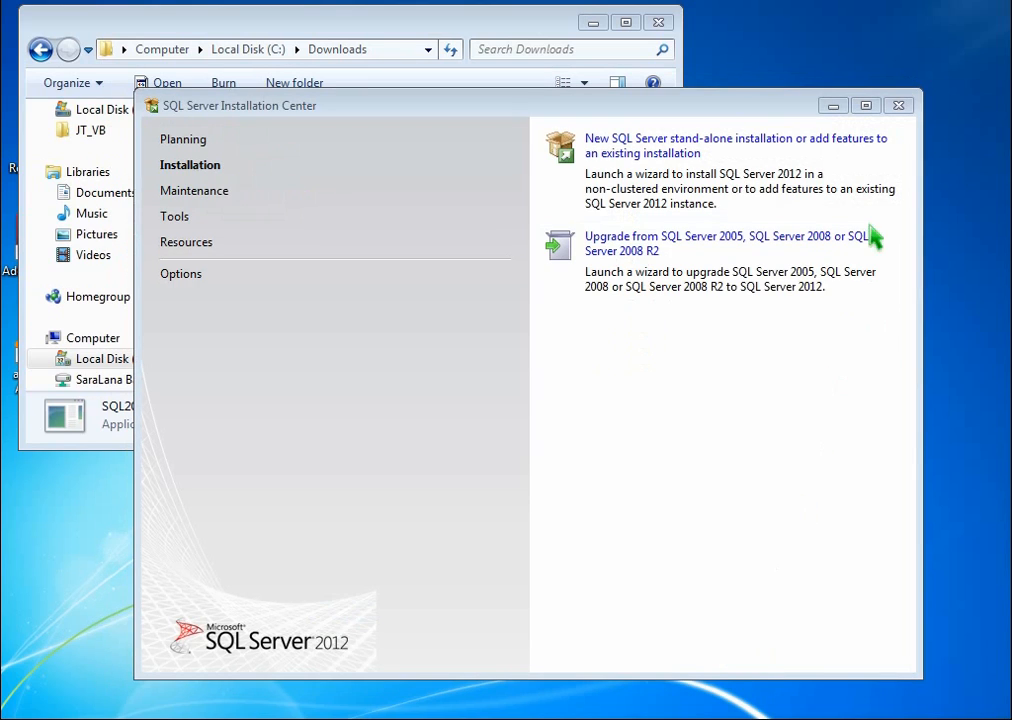
click(899, 106)
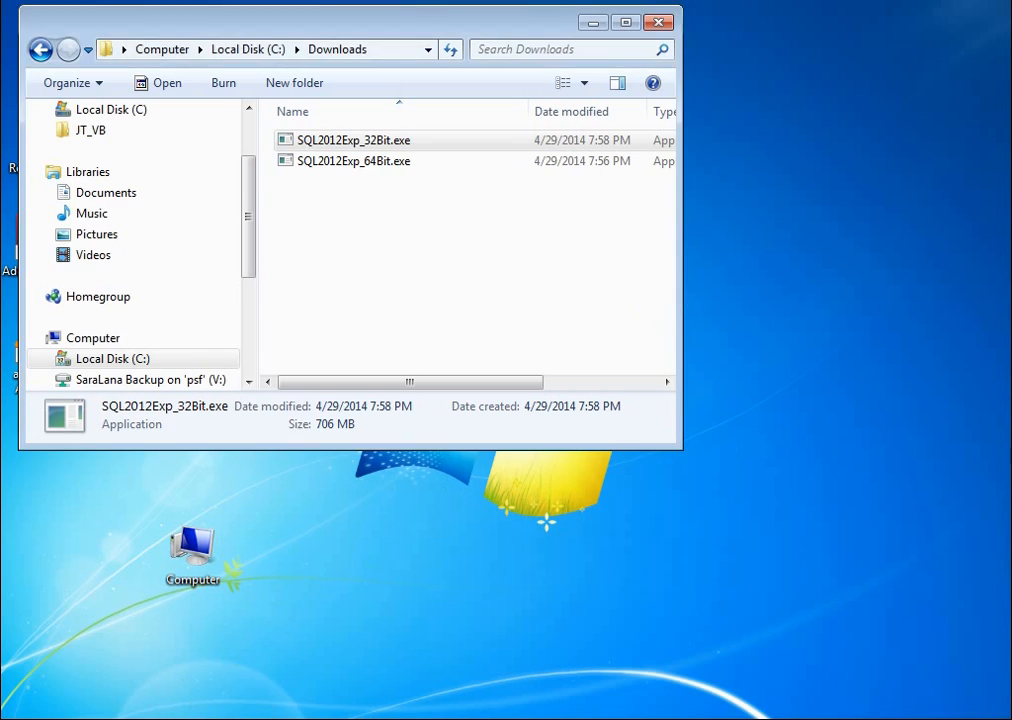
- Launch SQL Server Configuration Manager from the Microsoft SQL Server 2012 configuration tools and allow it to make changes
click(26, 719)
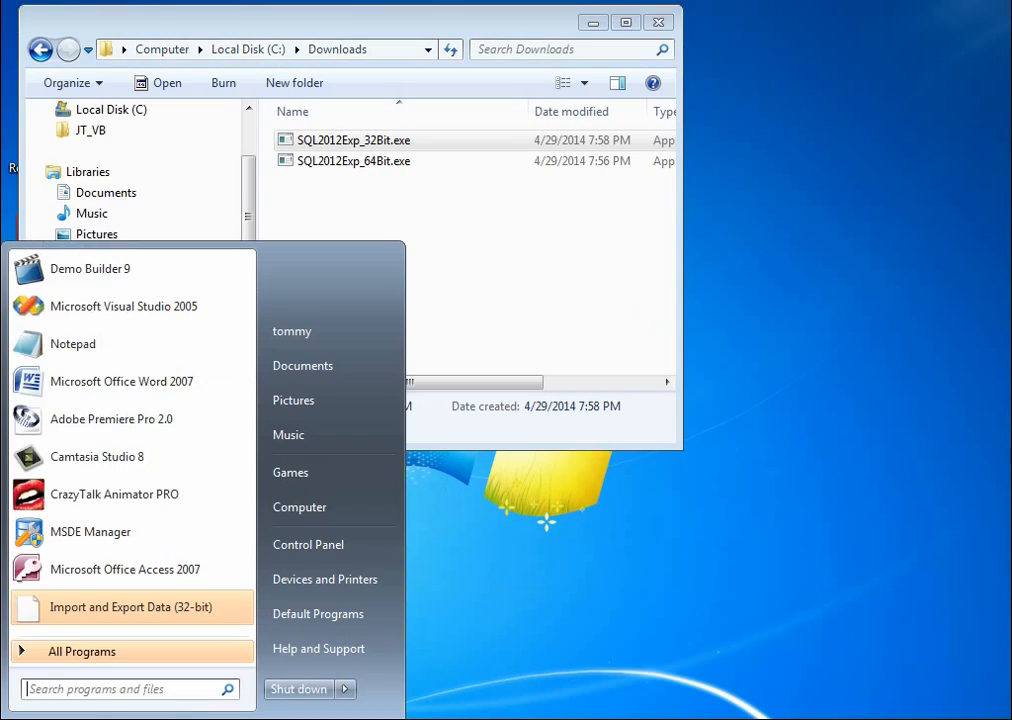
click(133, 656)
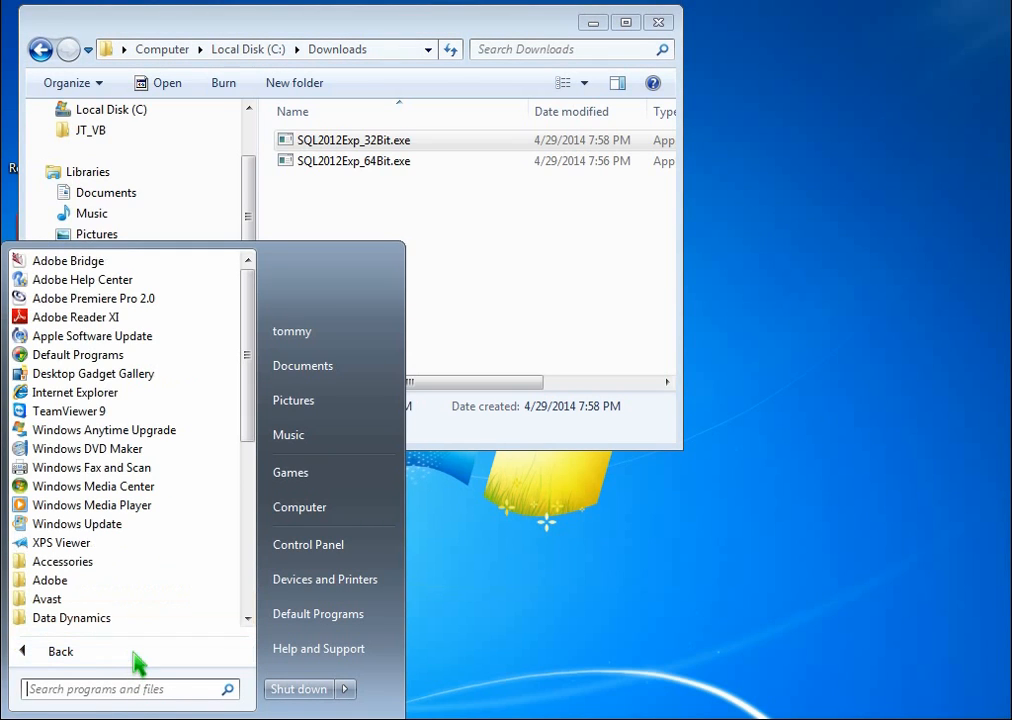
drag(247, 430, 250, 547)
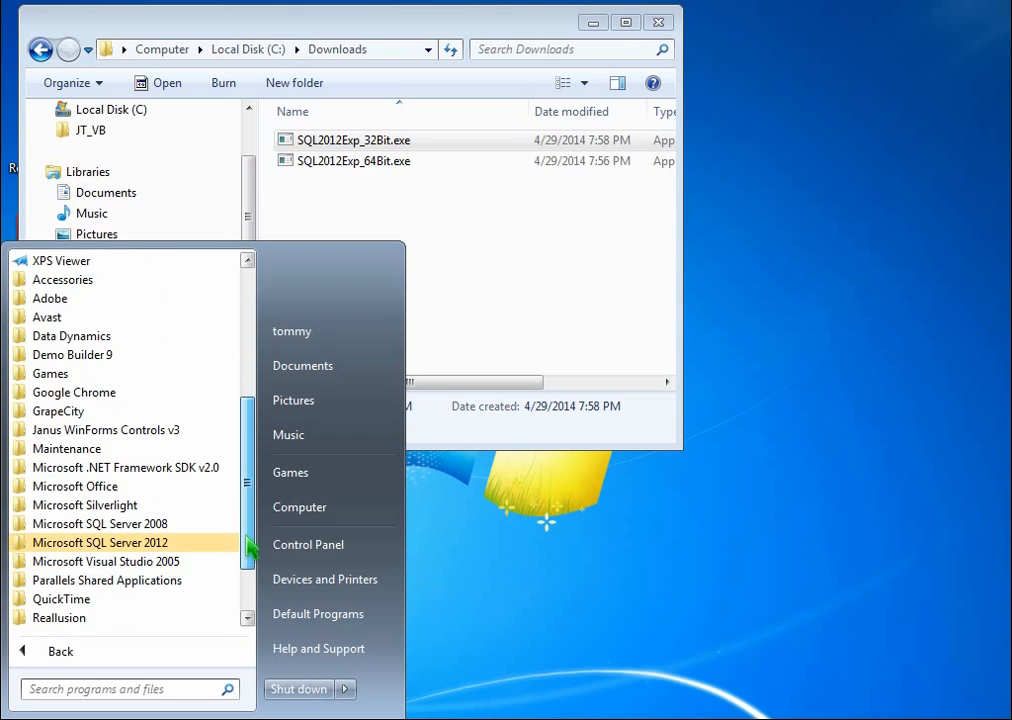
click(140, 542)
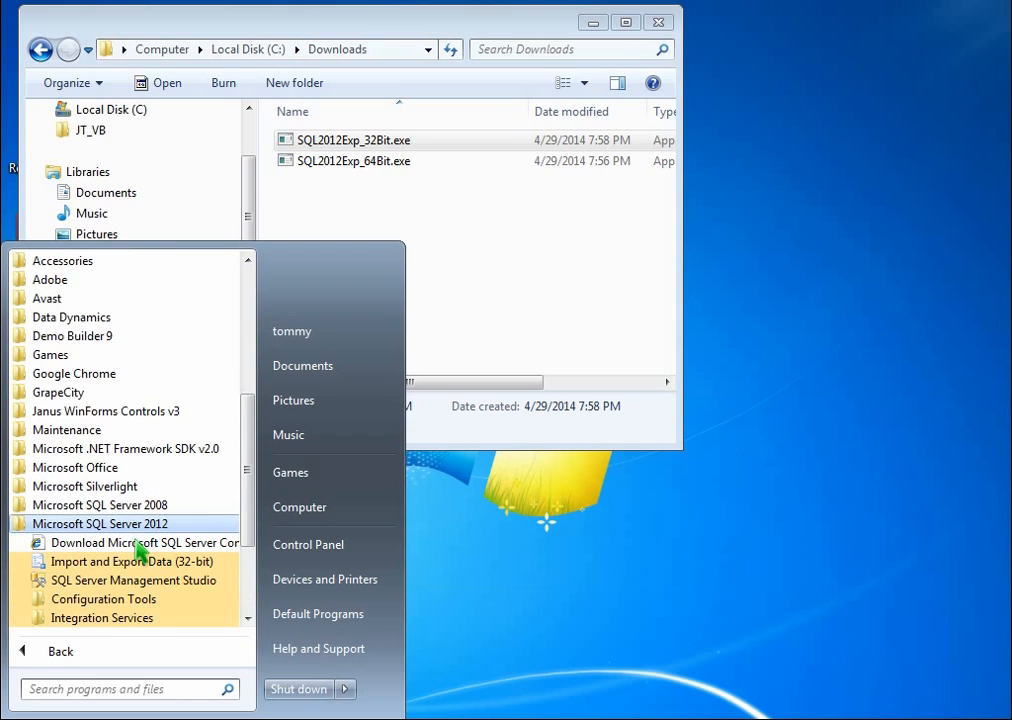
click(152, 602)
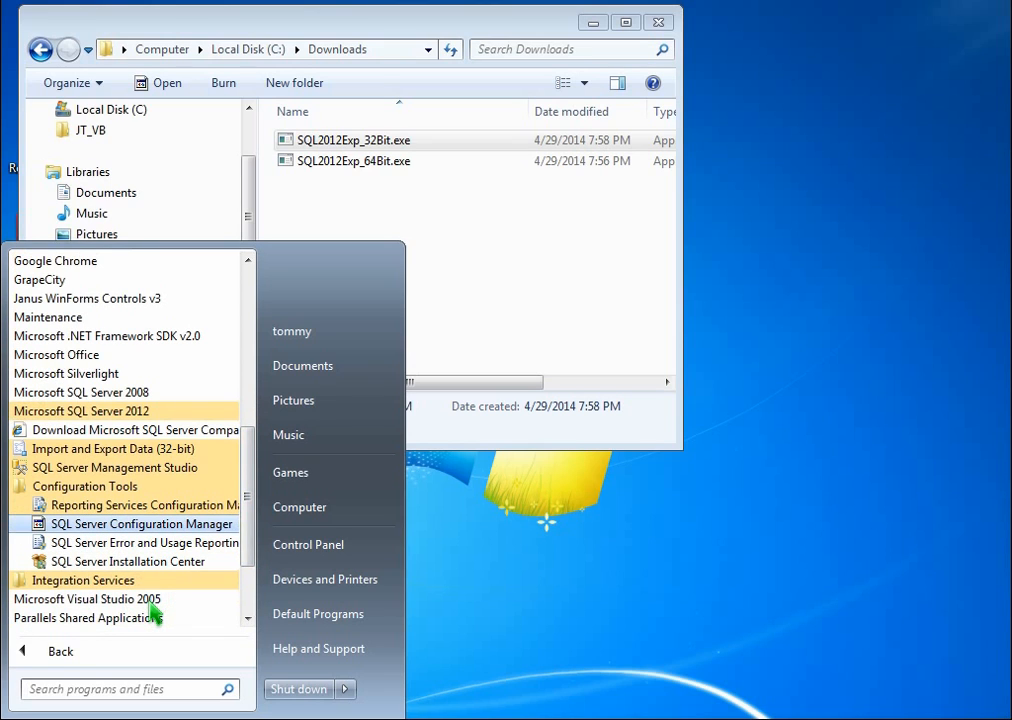
click(220, 528)
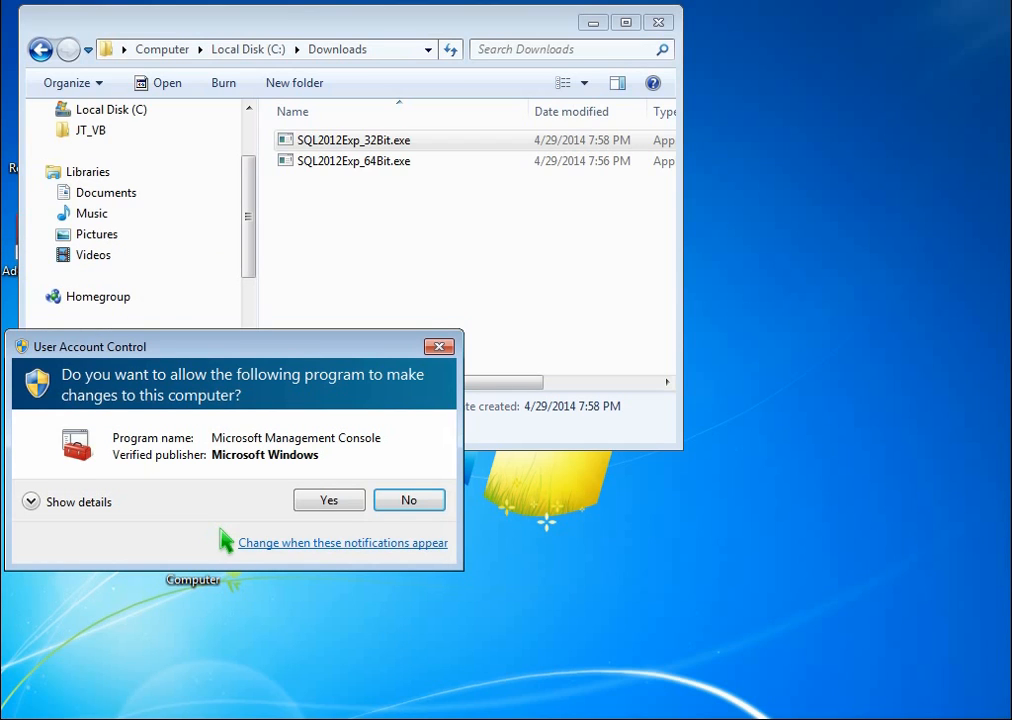
click(330, 501)
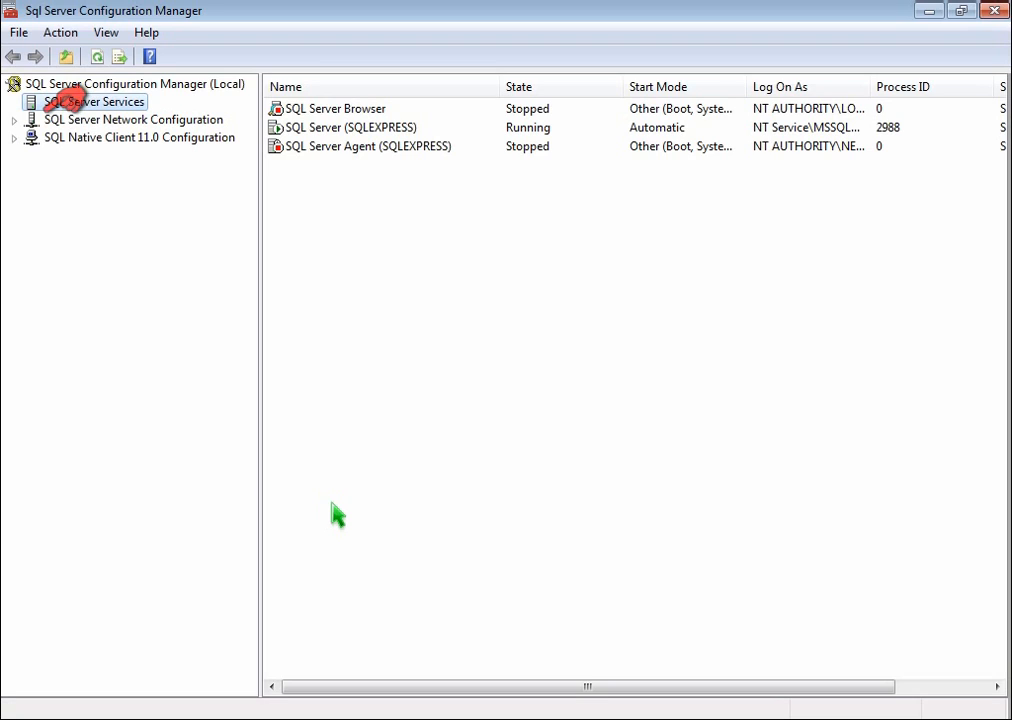
- Enable the Named Pipes protocol in the network configuration of the SQLEXPRESS instance
click(14, 120)
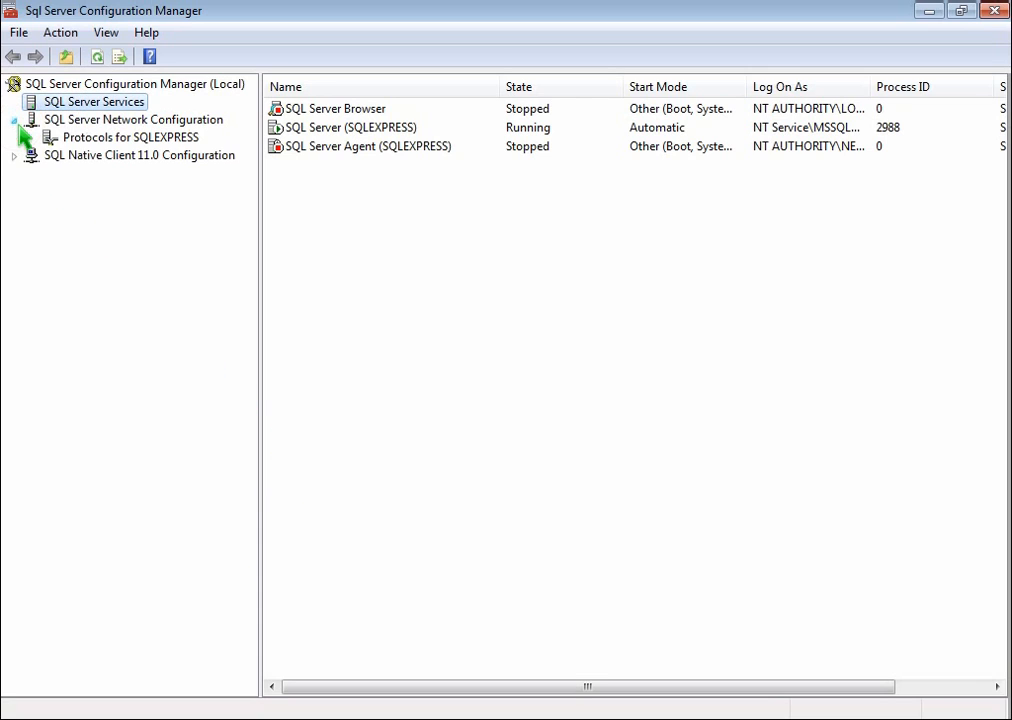
click(160, 140)
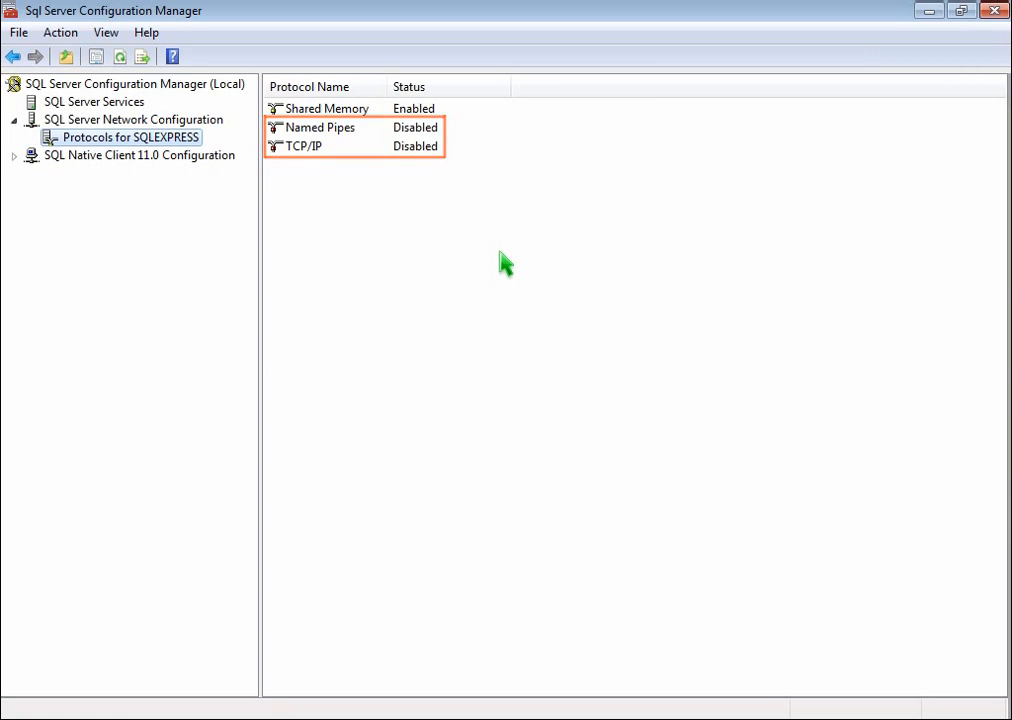
right_click(337, 131)
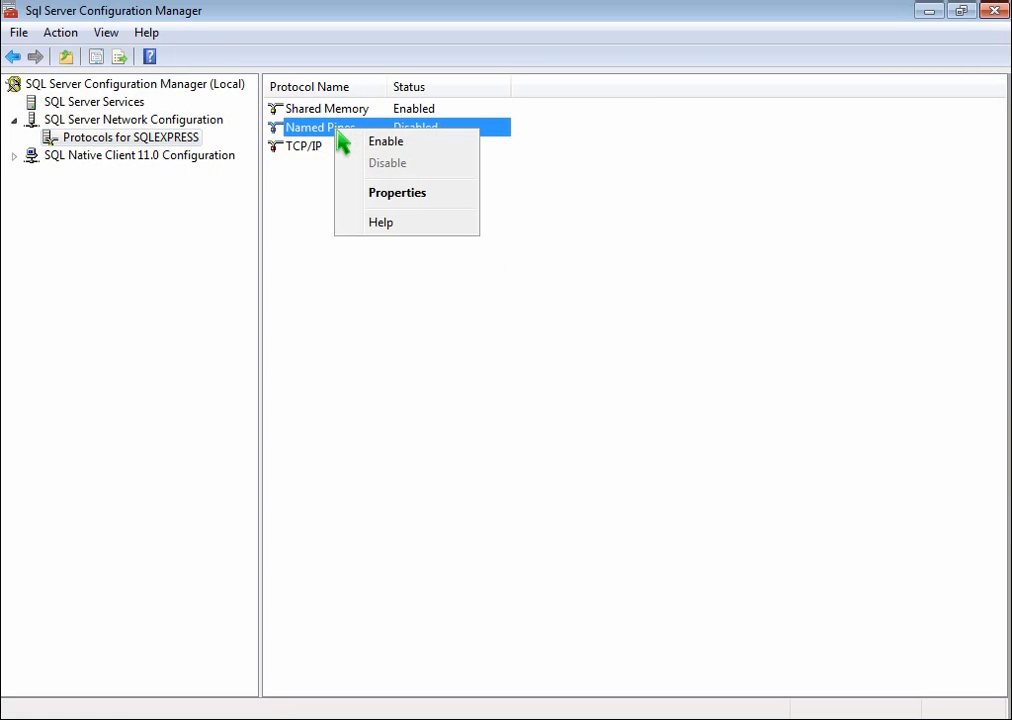
click(385, 143)
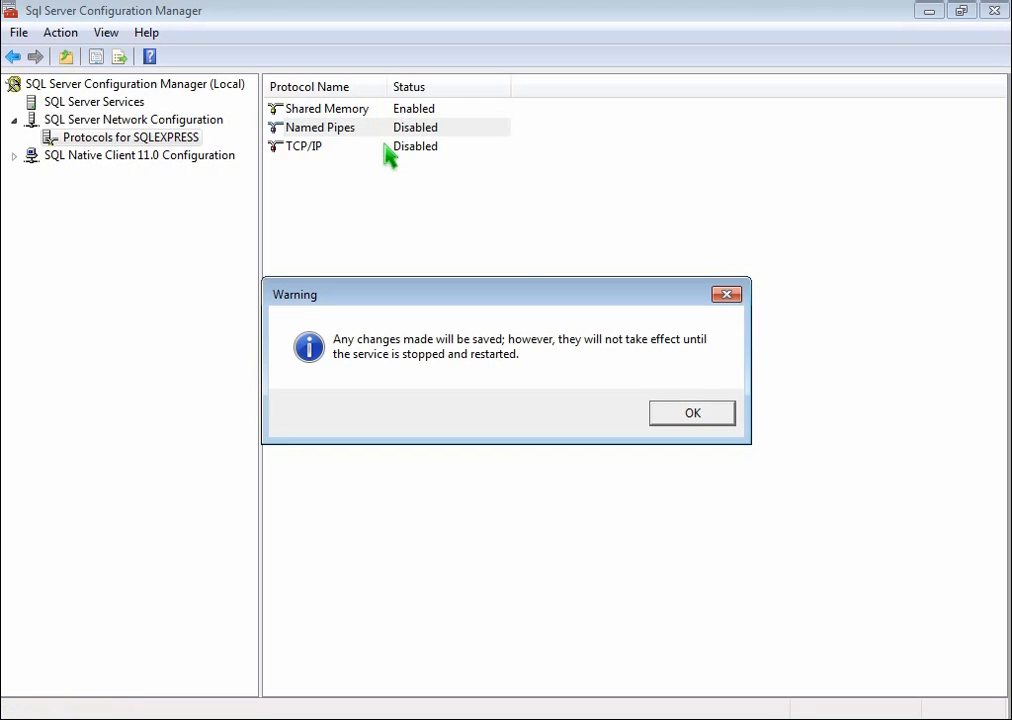
click(692, 414)
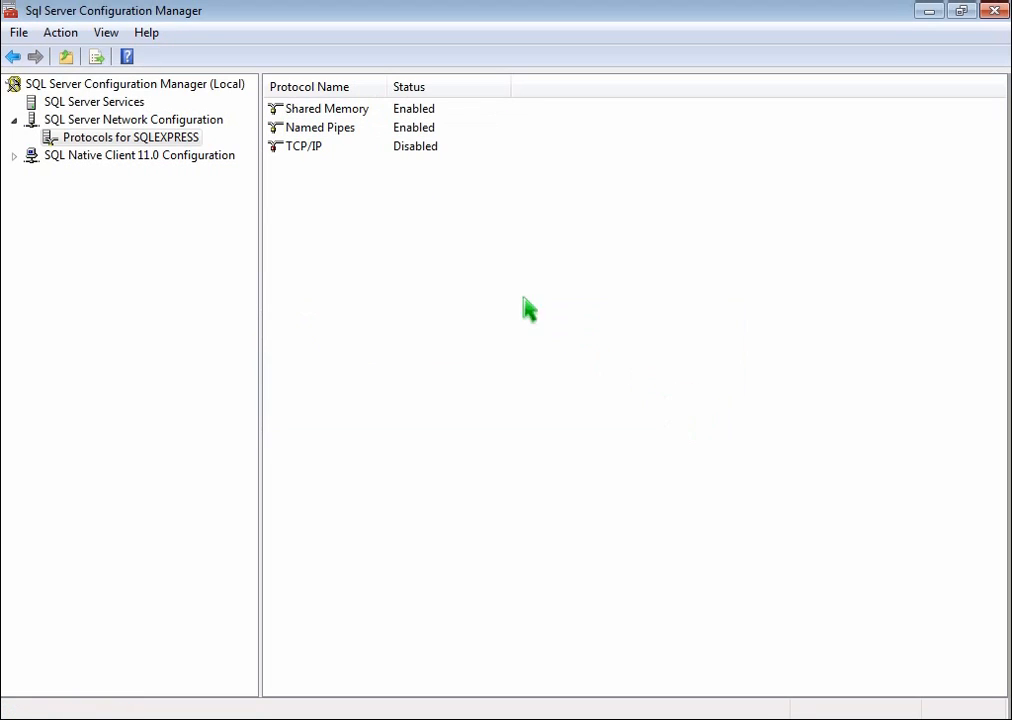
- Enable the TCP/IP protocol for the SQLEXPRESS instance and acknowledge the service restart notice
click(312, 150)
right_click(312, 150)
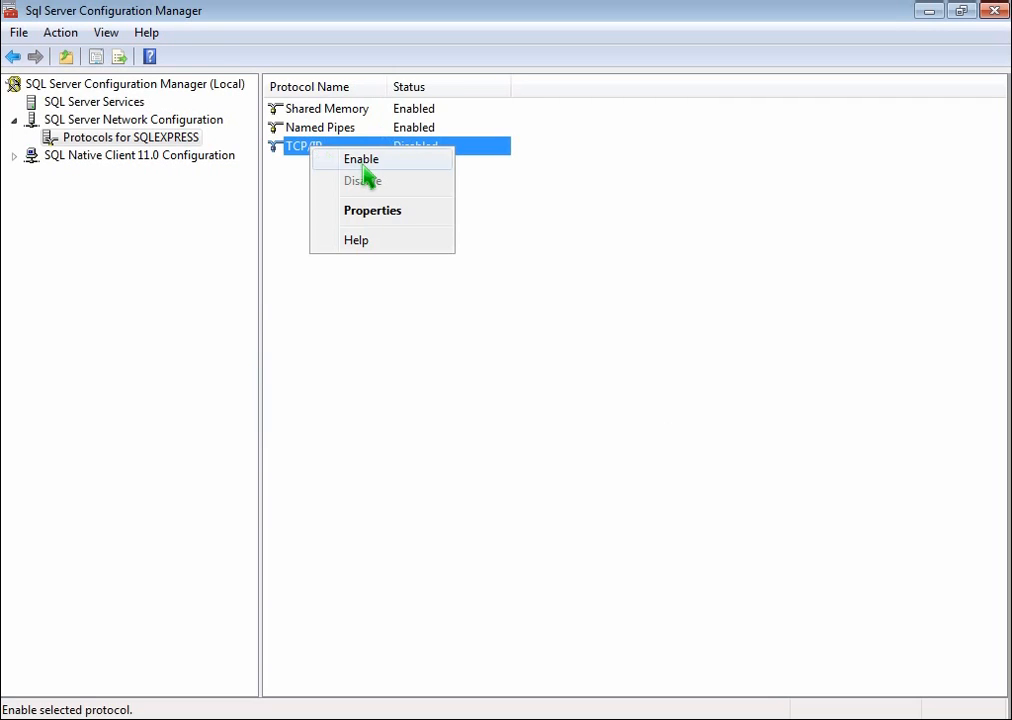
click(362, 164)
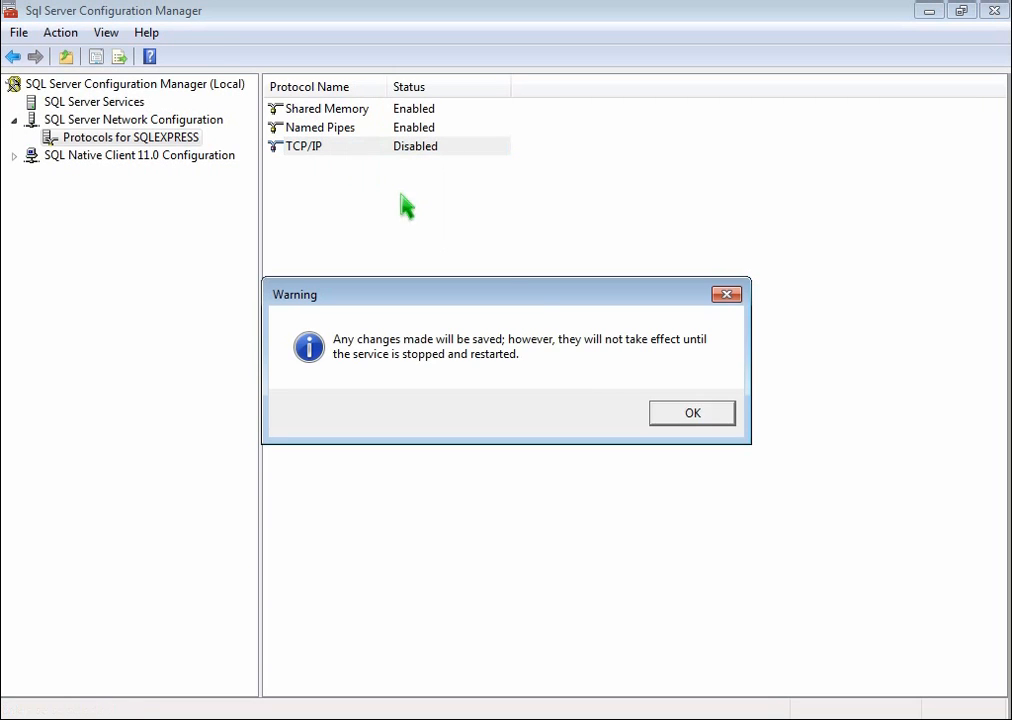
click(692, 413)
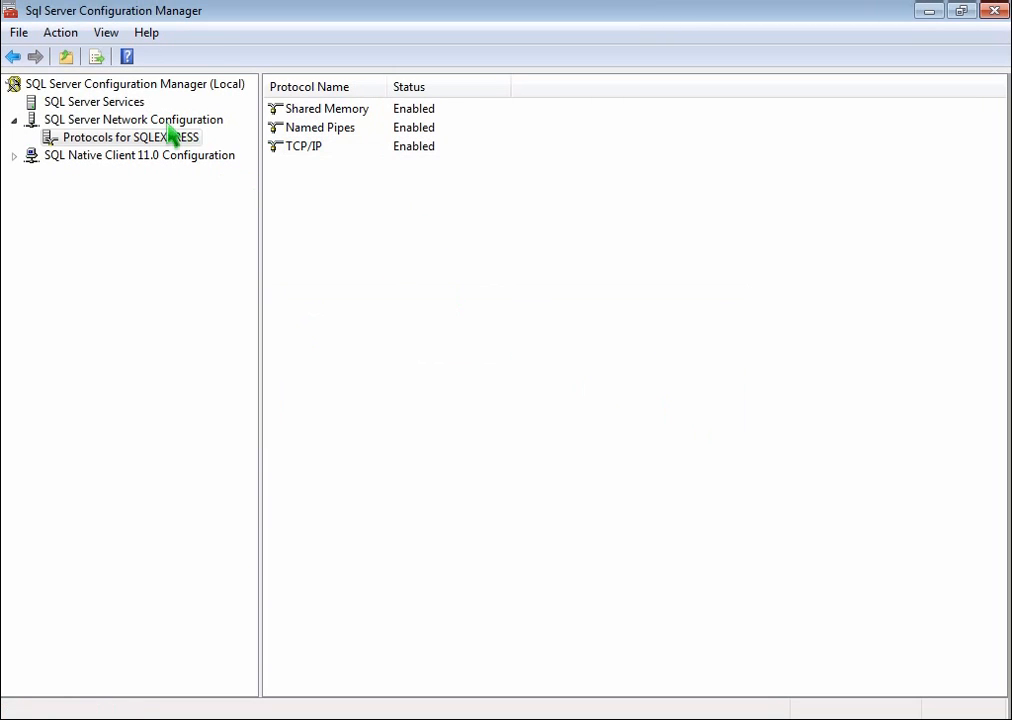
- Stop the SQL Server (SQLEXPRESS) service from the list of SQL Server services
click(138, 104)
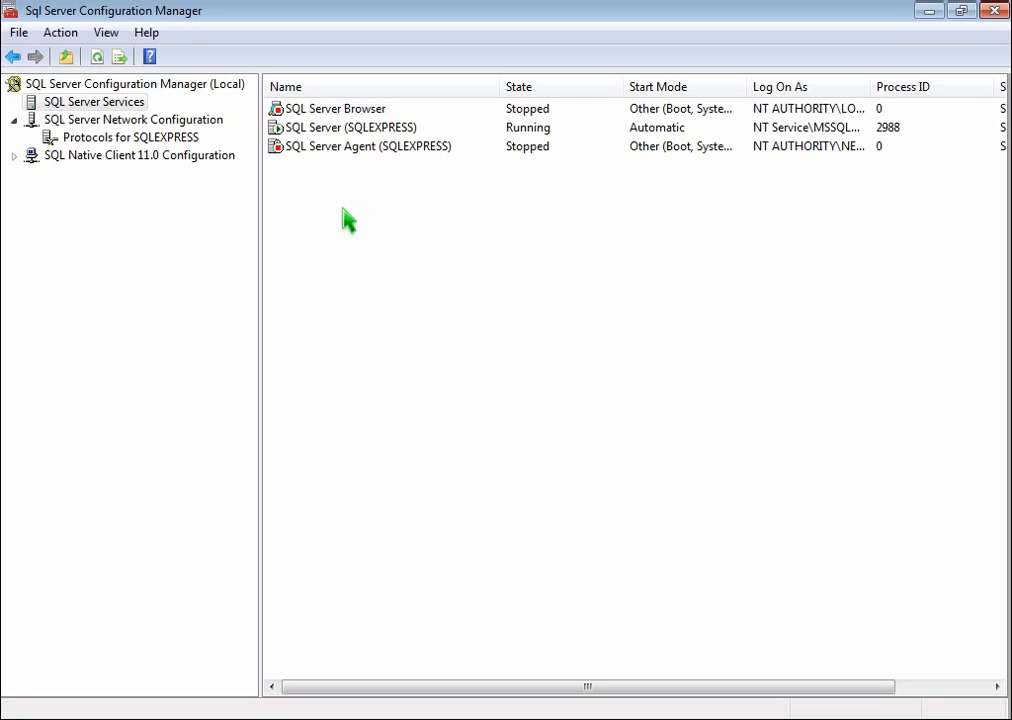
right_click(339, 141)
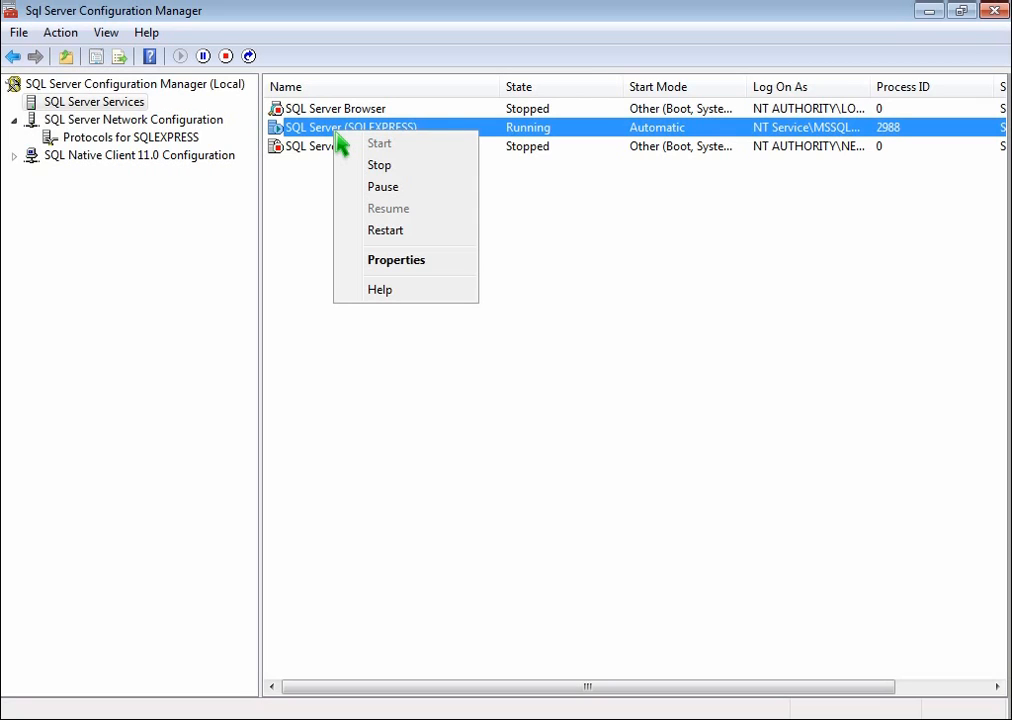
click(381, 166)
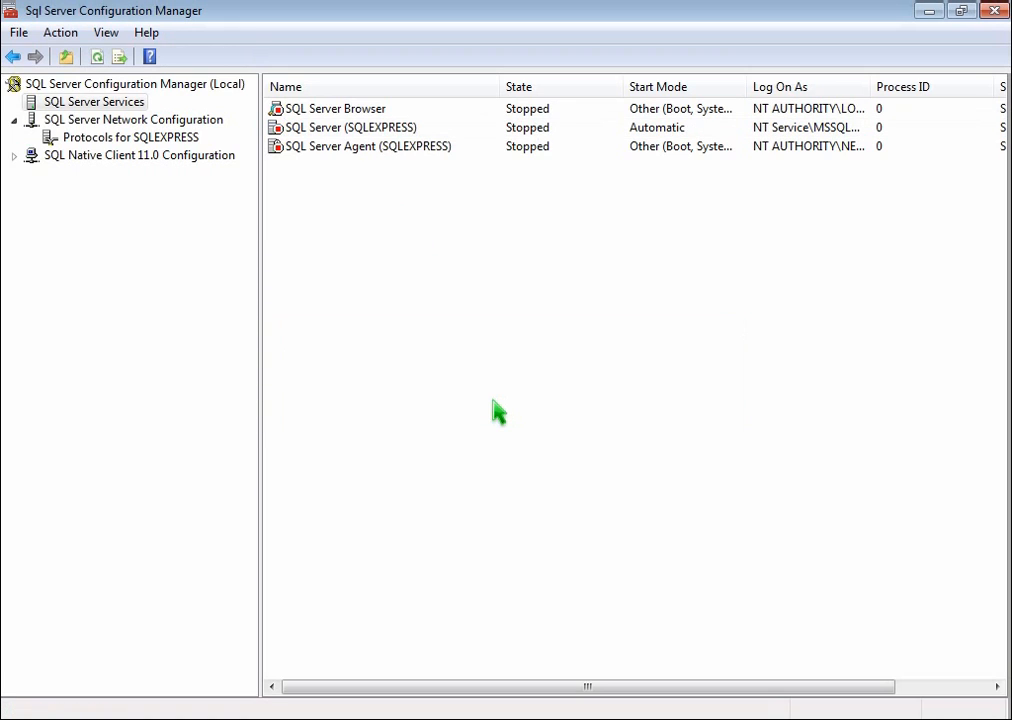
- Set the SQL Server (SQLEXPRESS) service to log on with the built-in Local System account and apply the change
right_click(370, 128)
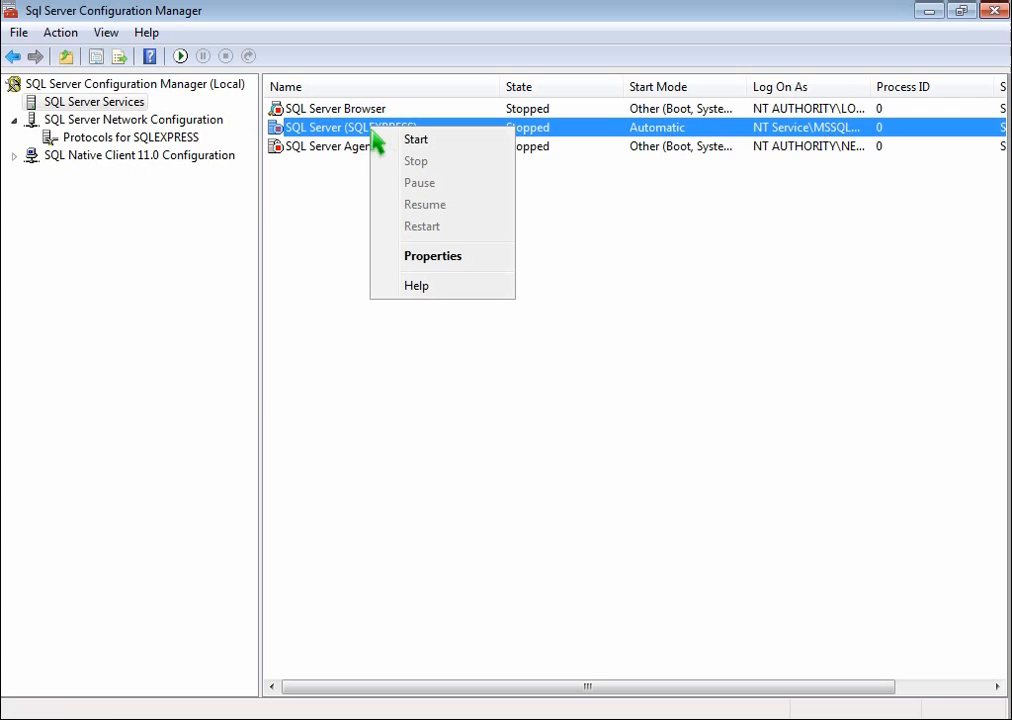
click(462, 256)
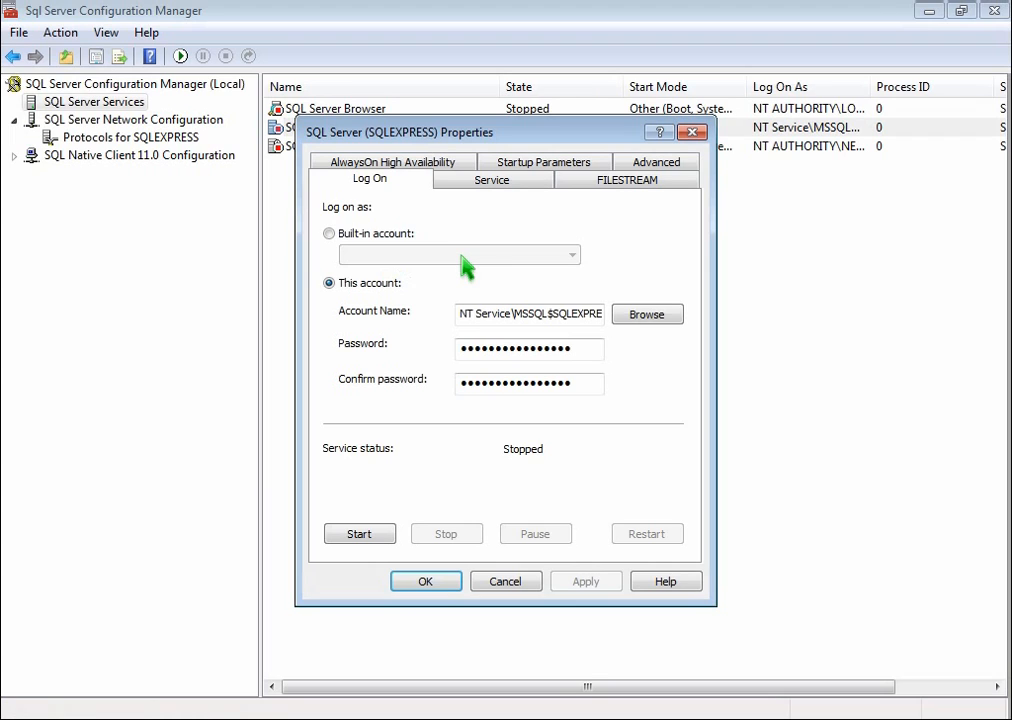
click(331, 234)
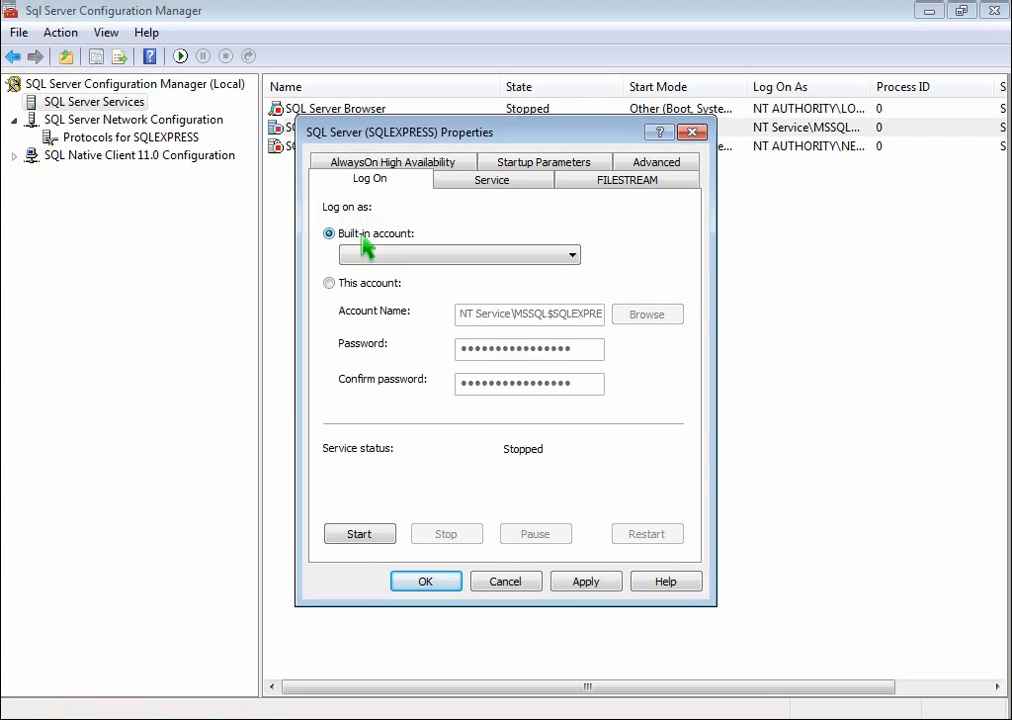
click(574, 257)
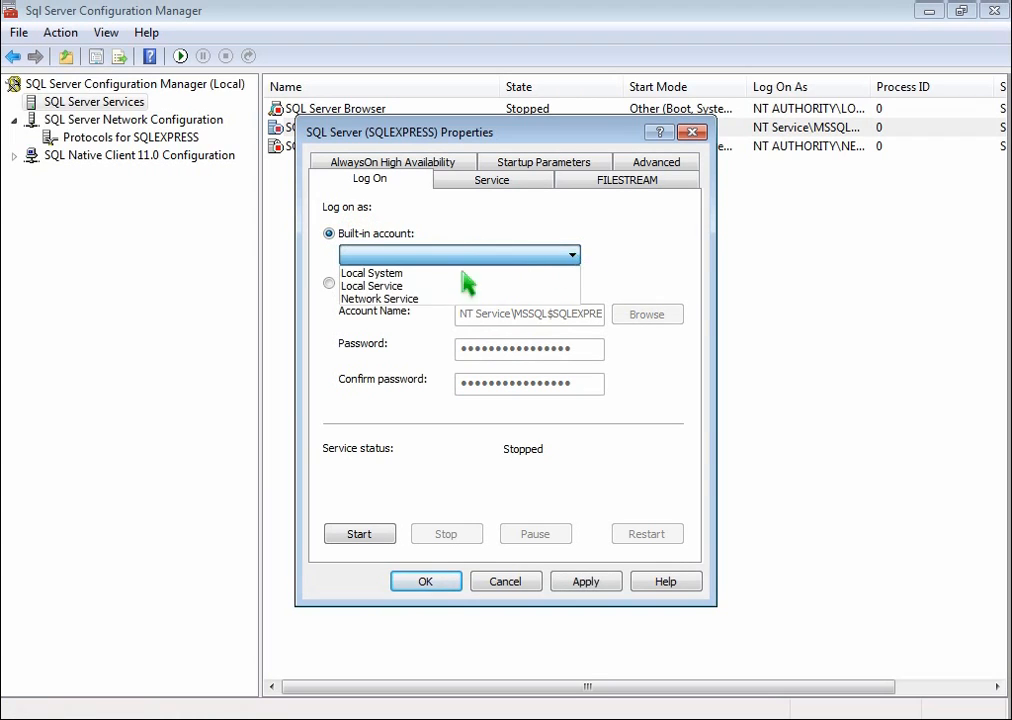
click(431, 275)
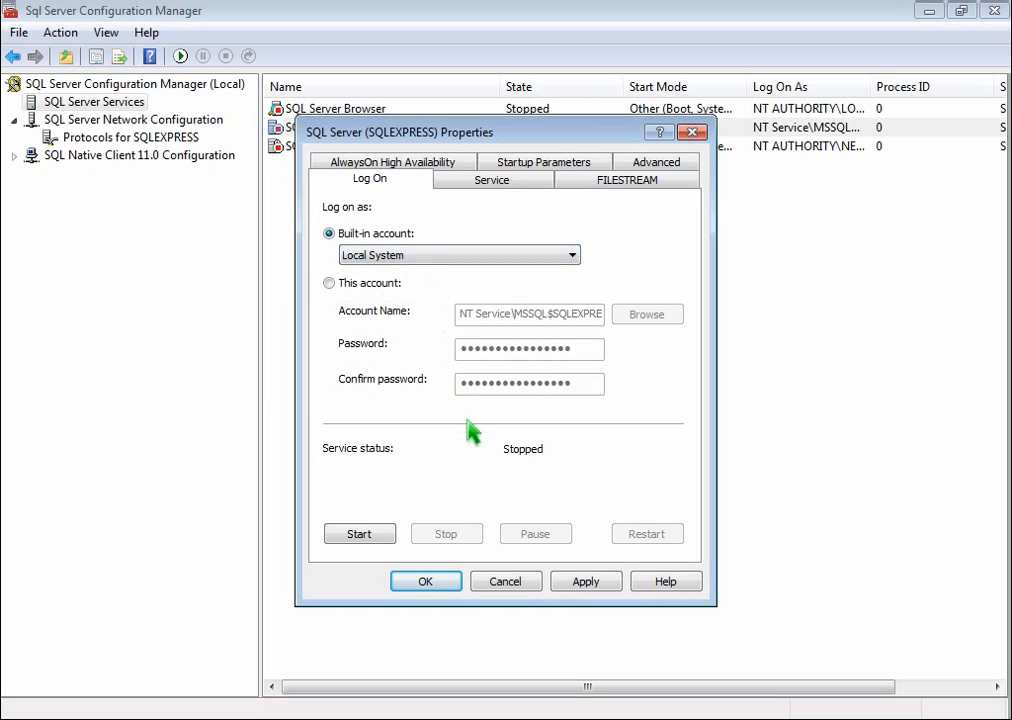
click(580, 583)
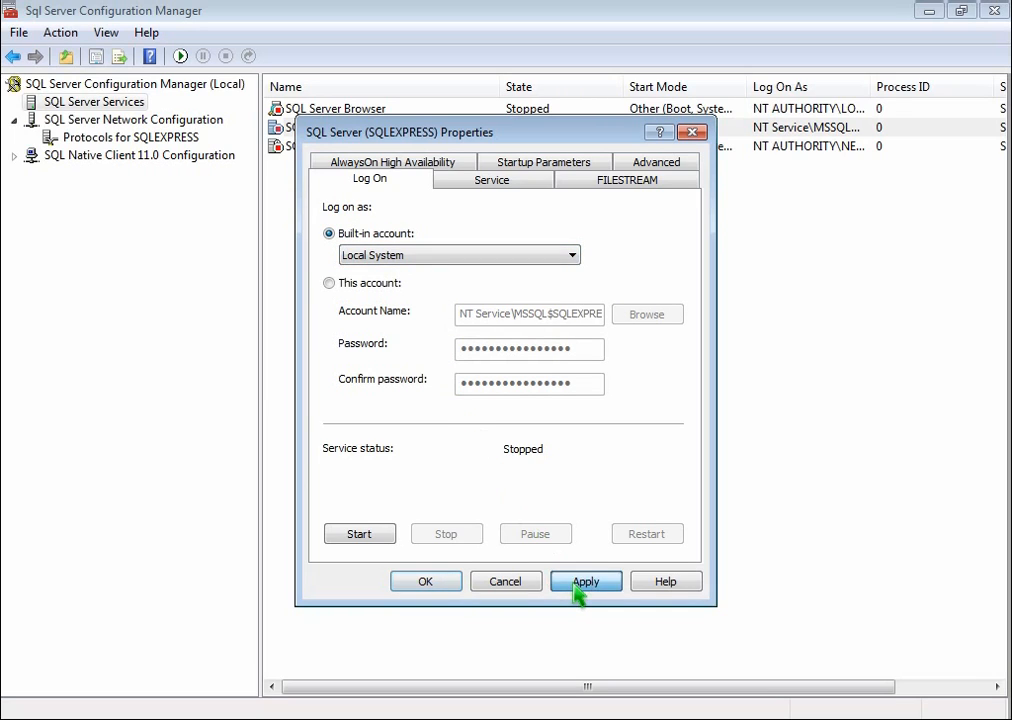
click(425, 582)
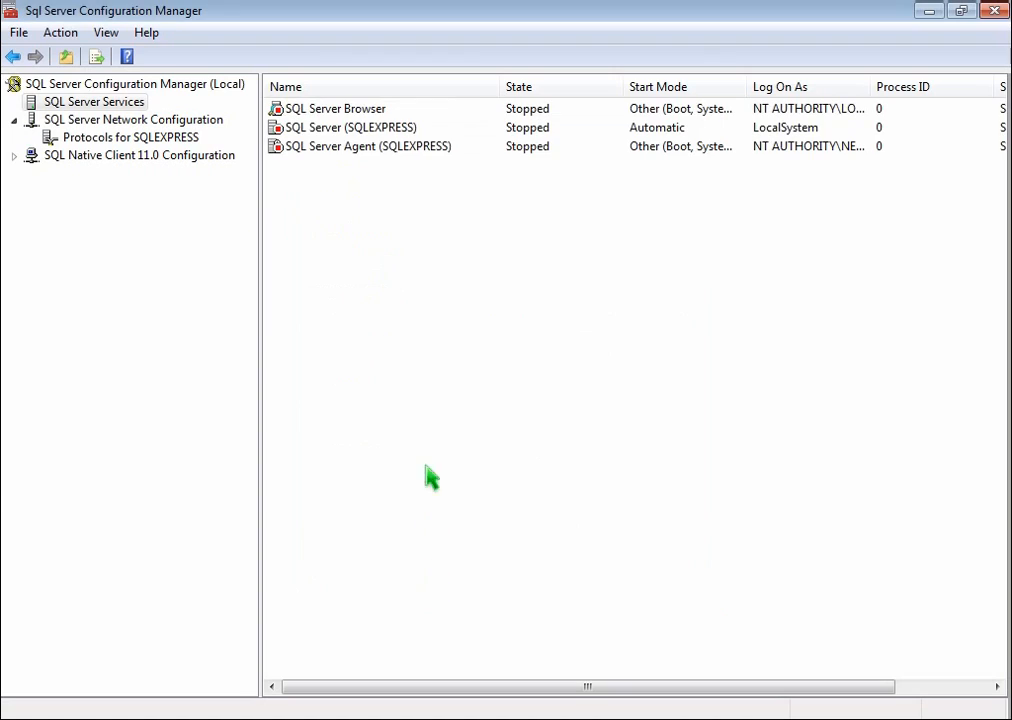
- Try to switch the SQL Server Browser service's logon to the built-in Local System account
right_click(356, 108)
click(463, 237)
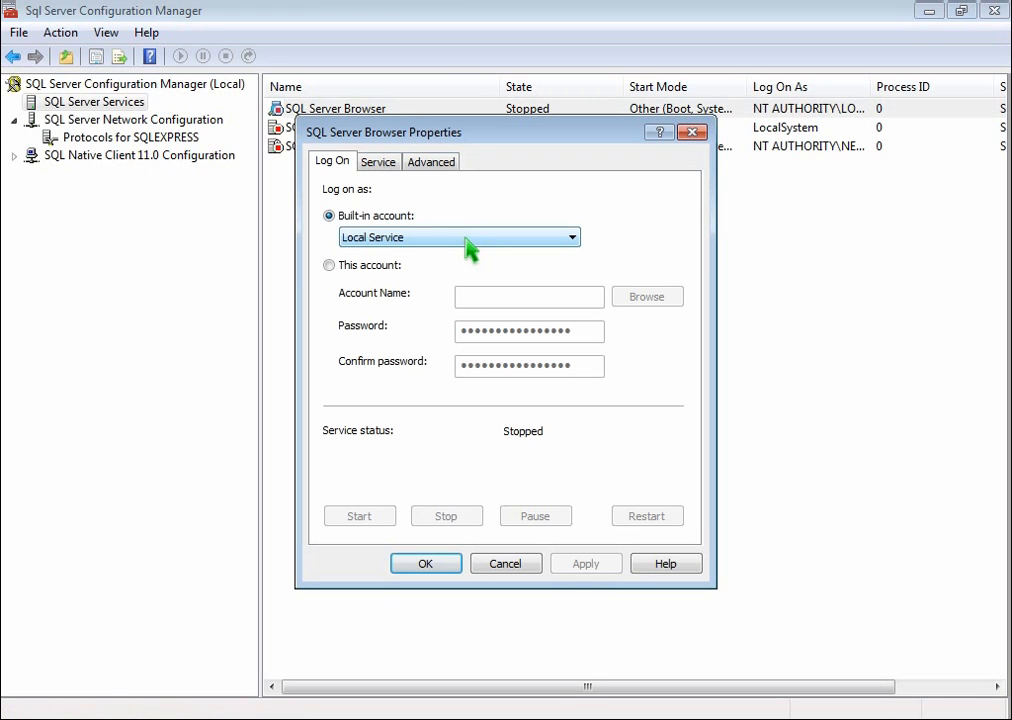
click(573, 238)
click(393, 256)
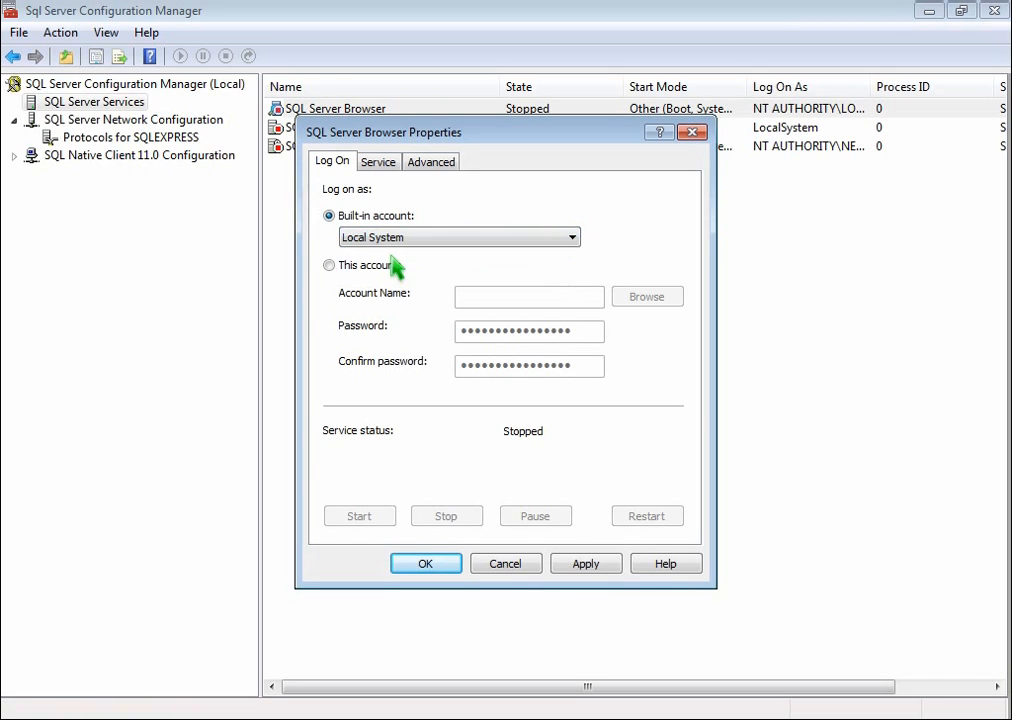
click(450, 563)
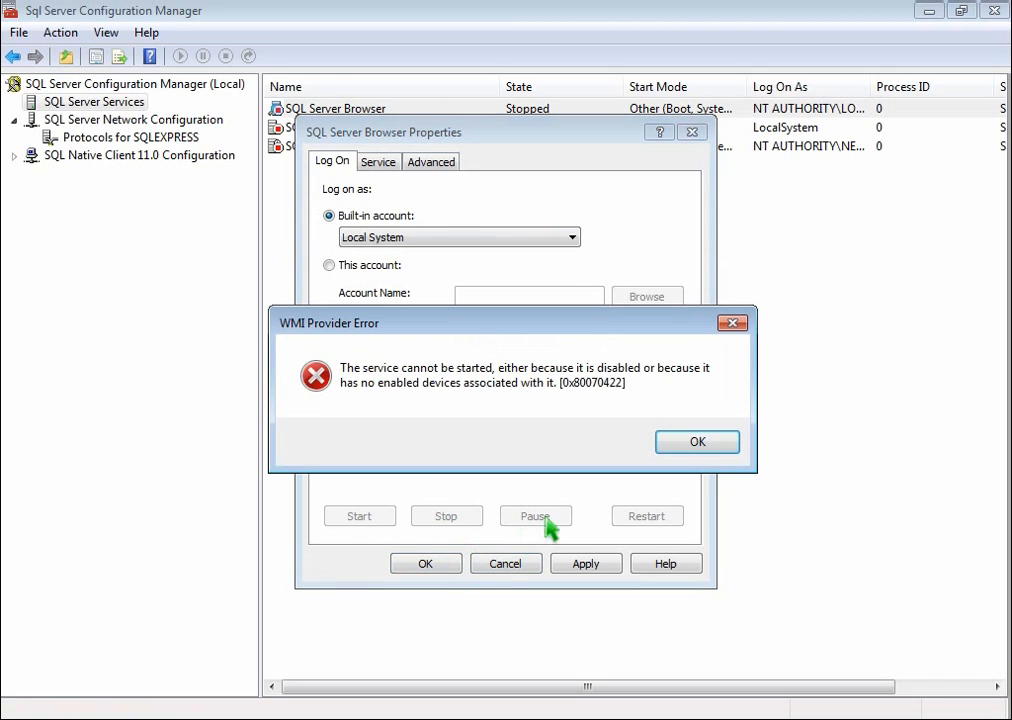
click(703, 446)
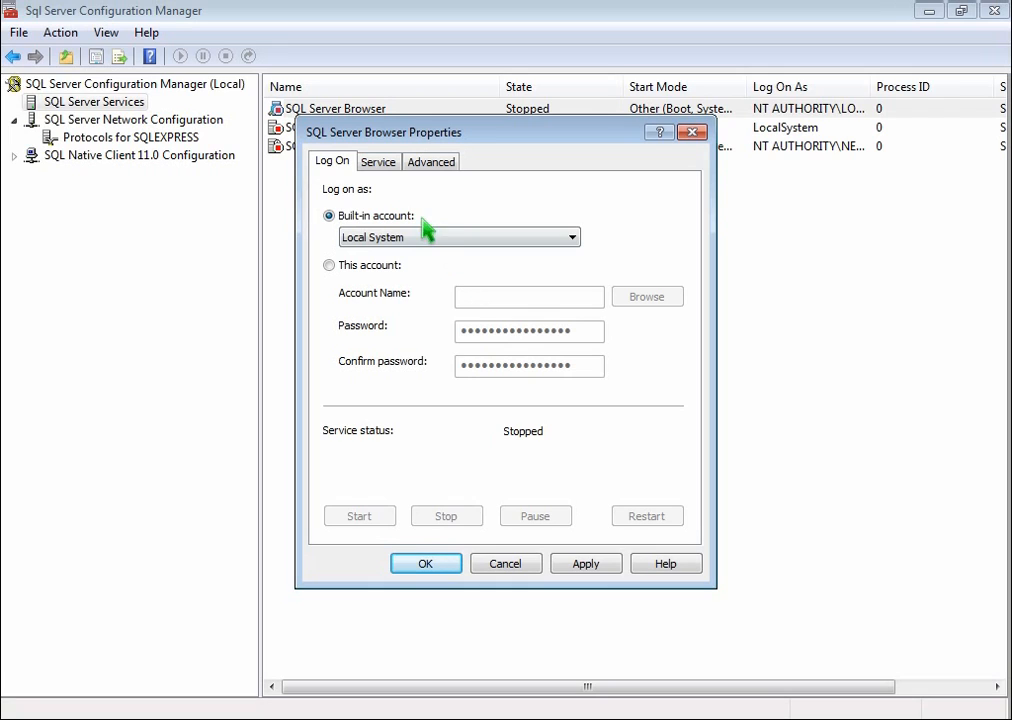
- Set the start mode of the SQL Server Browser service to Manual and save its properties
click(380, 168)
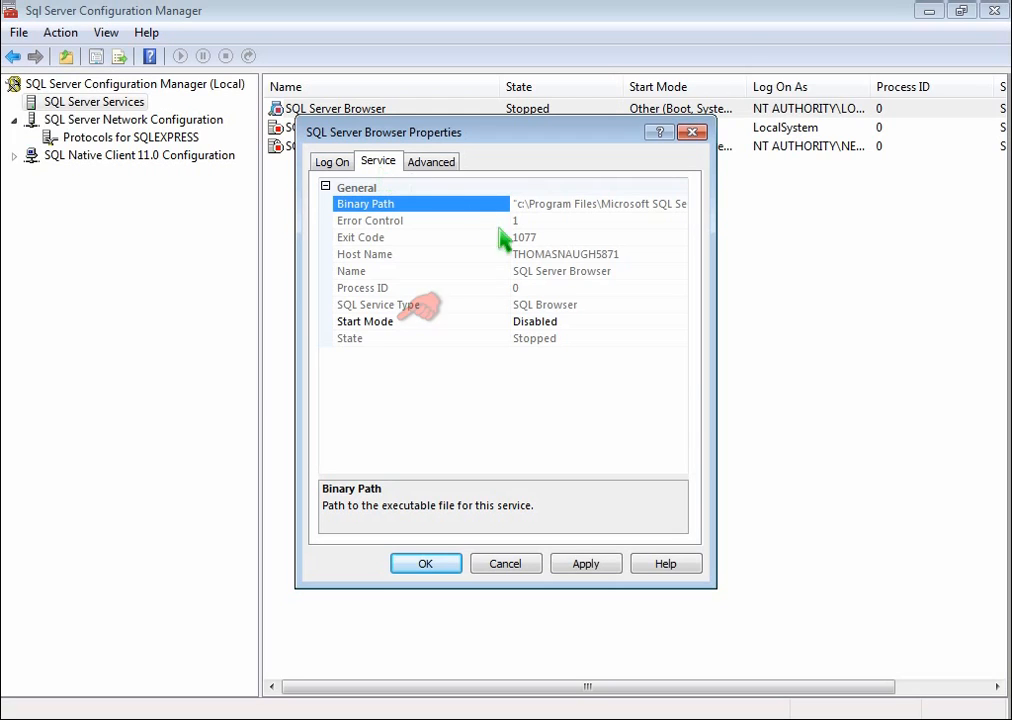
click(650, 322)
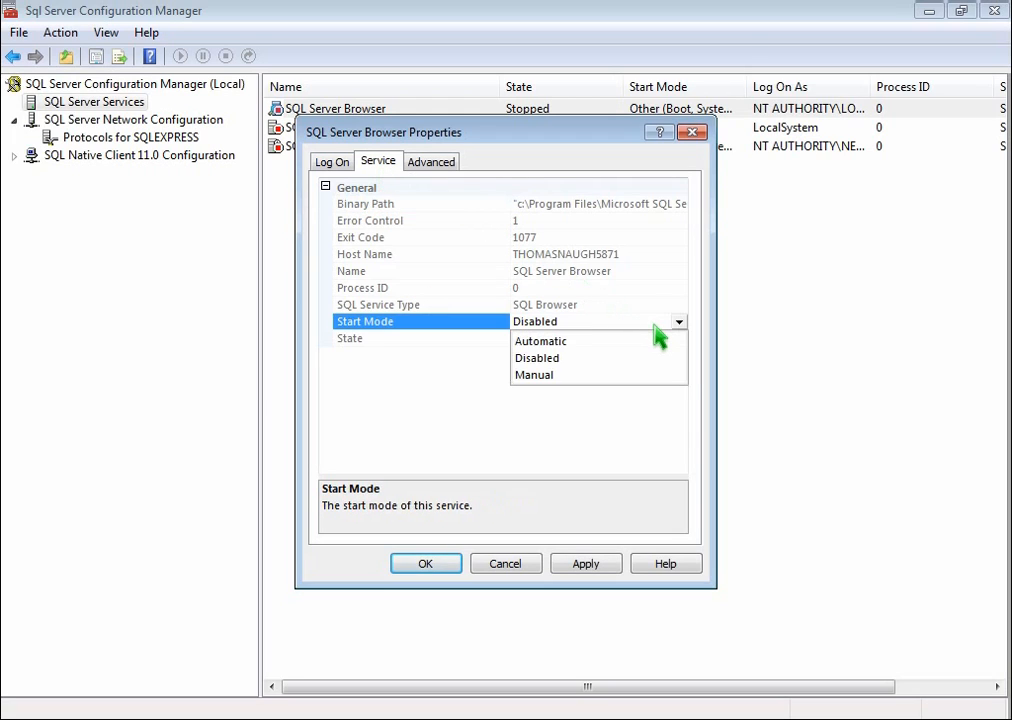
click(549, 375)
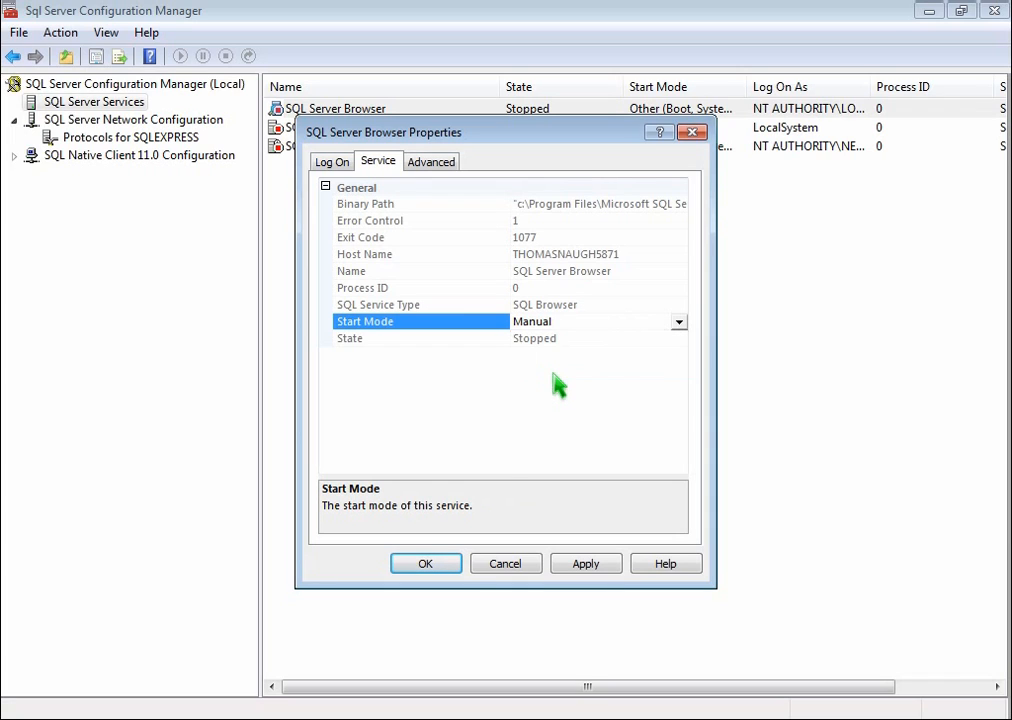
click(413, 575)
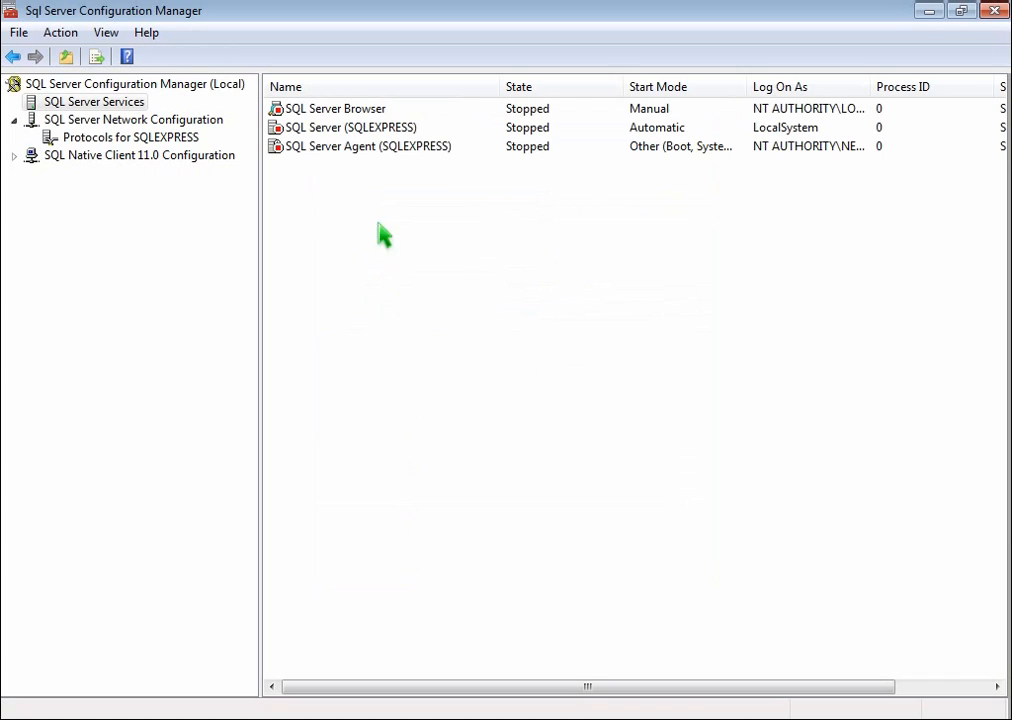
- Set the SQL Server Browser service to log on as the built-in Local System account
right_click(335, 112)
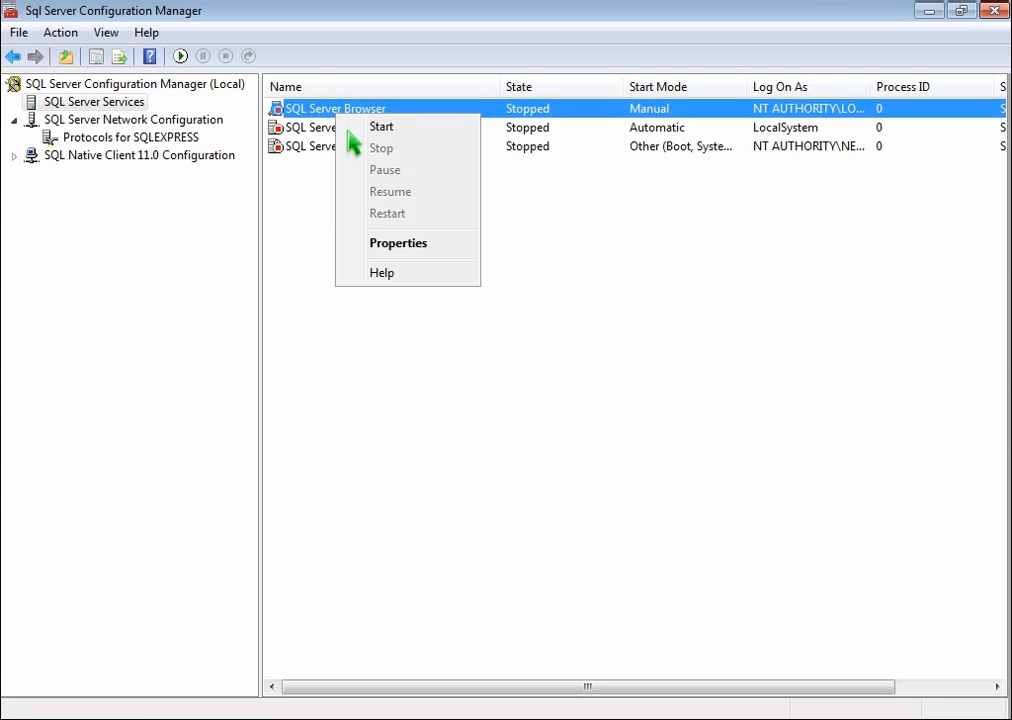
click(400, 244)
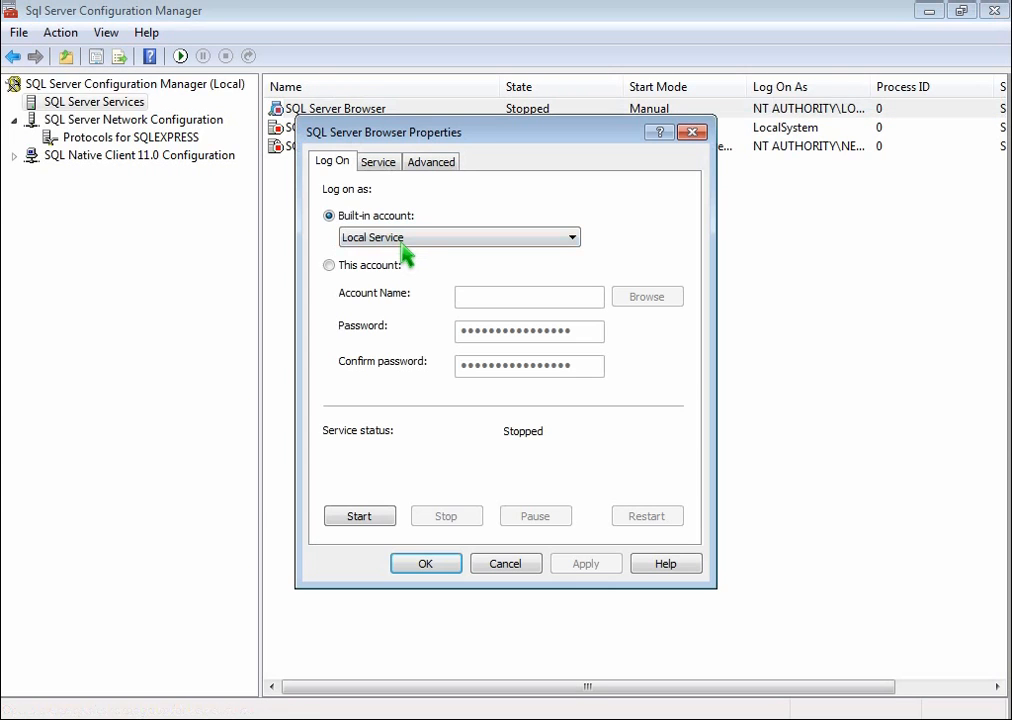
click(556, 238)
click(465, 256)
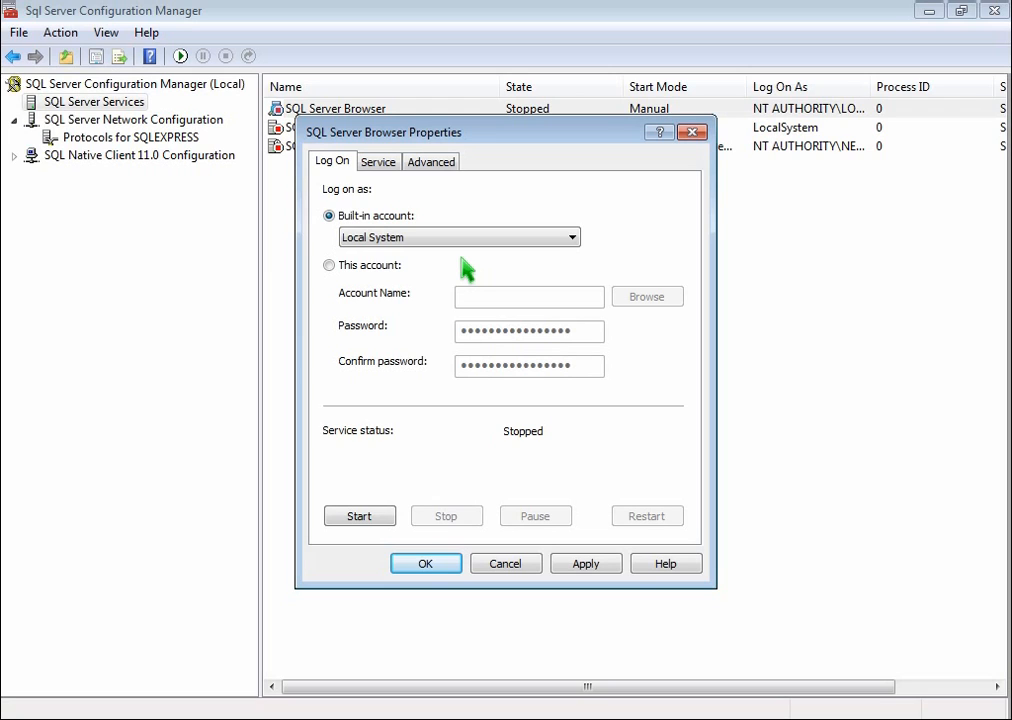
click(421, 567)
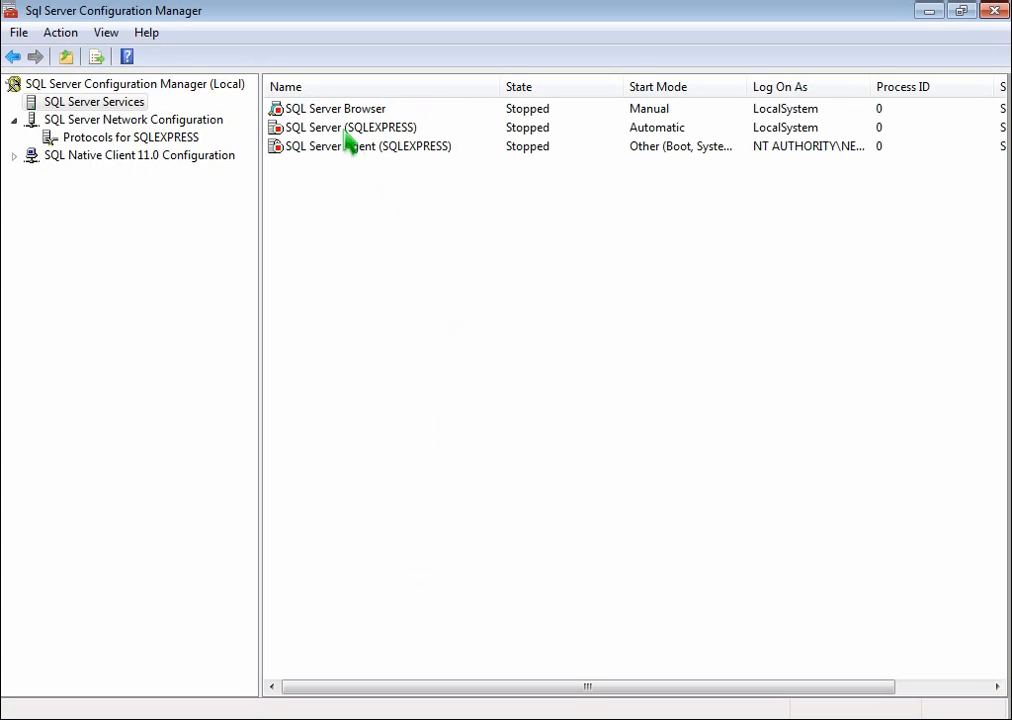
- Start the SQL Server (SQLEXPRESS) service and the SQL Server Browser service
right_click(349, 130)
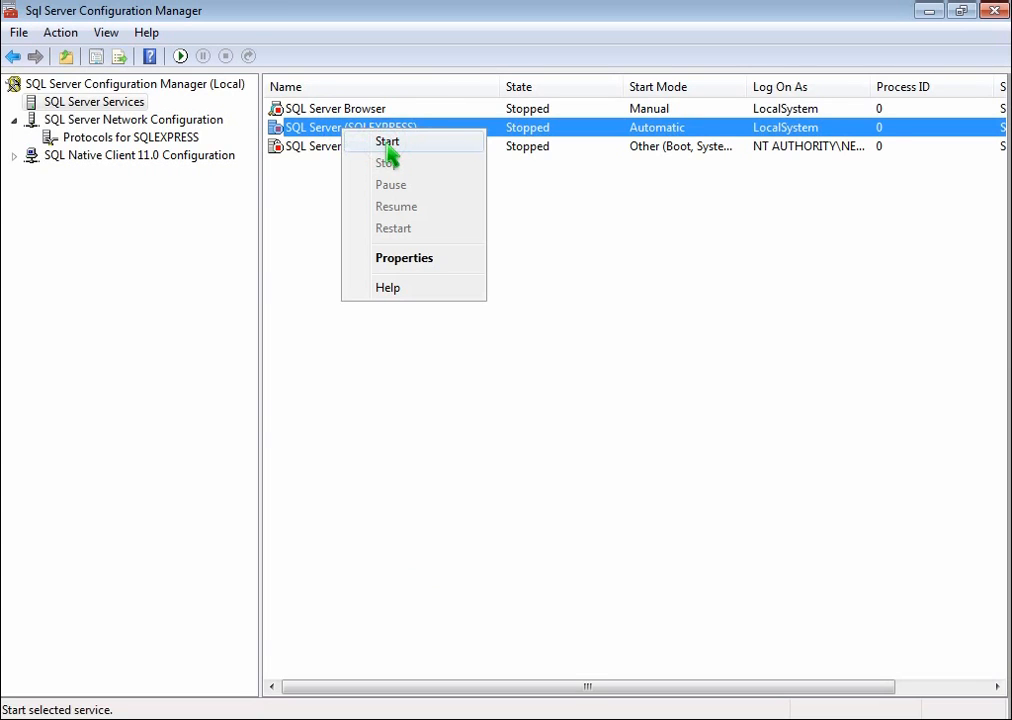
click(386, 142)
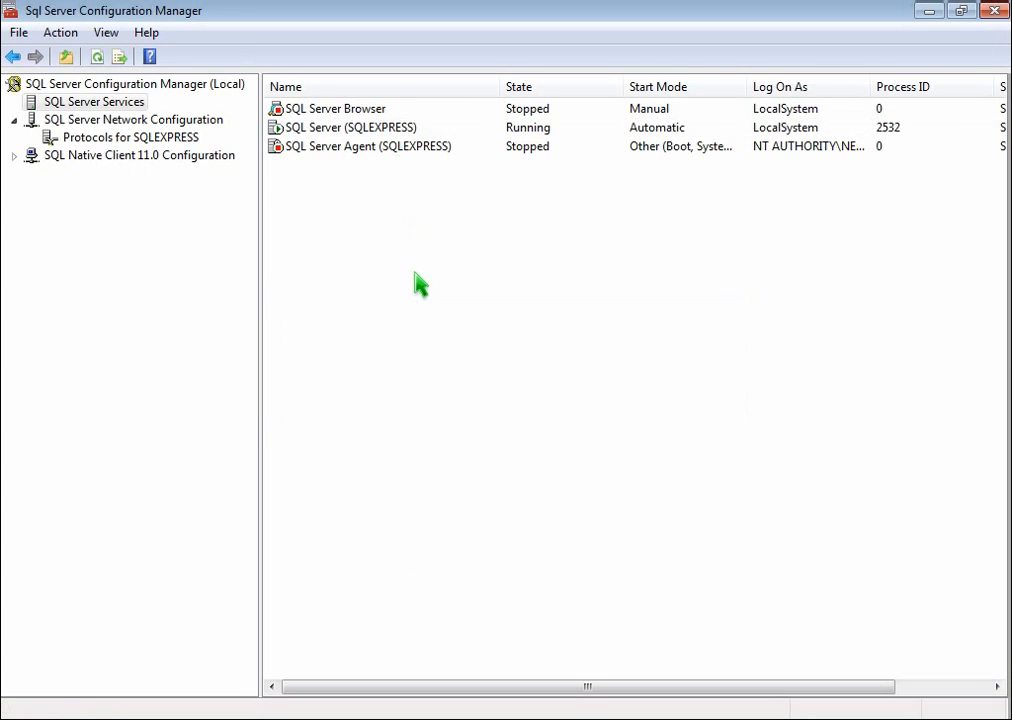
right_click(325, 111)
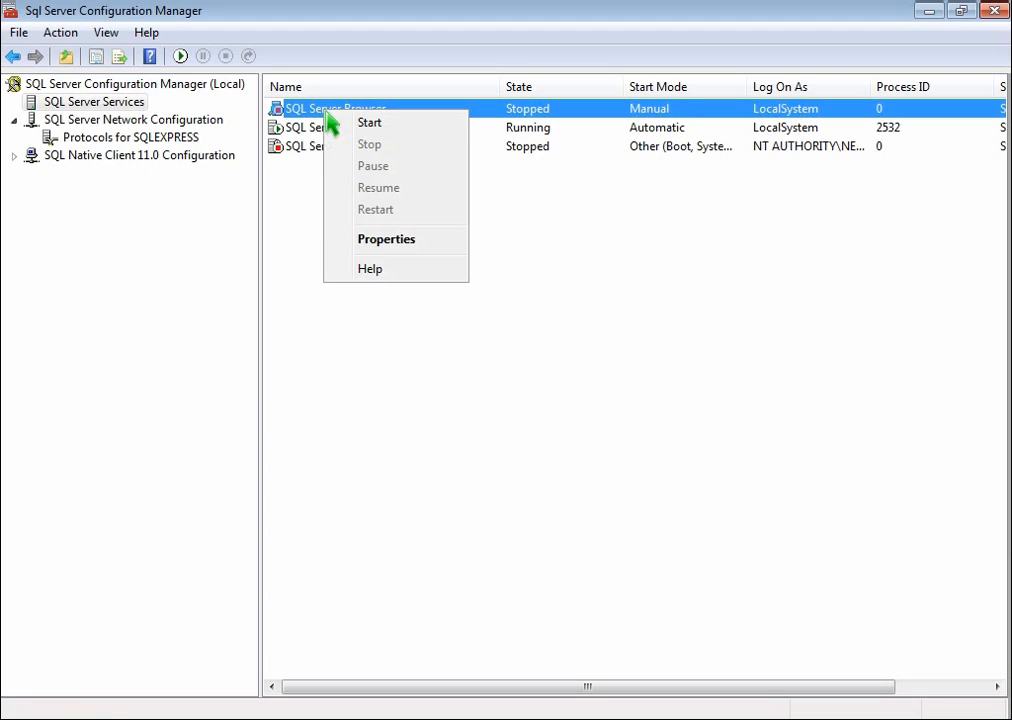
click(387, 127)
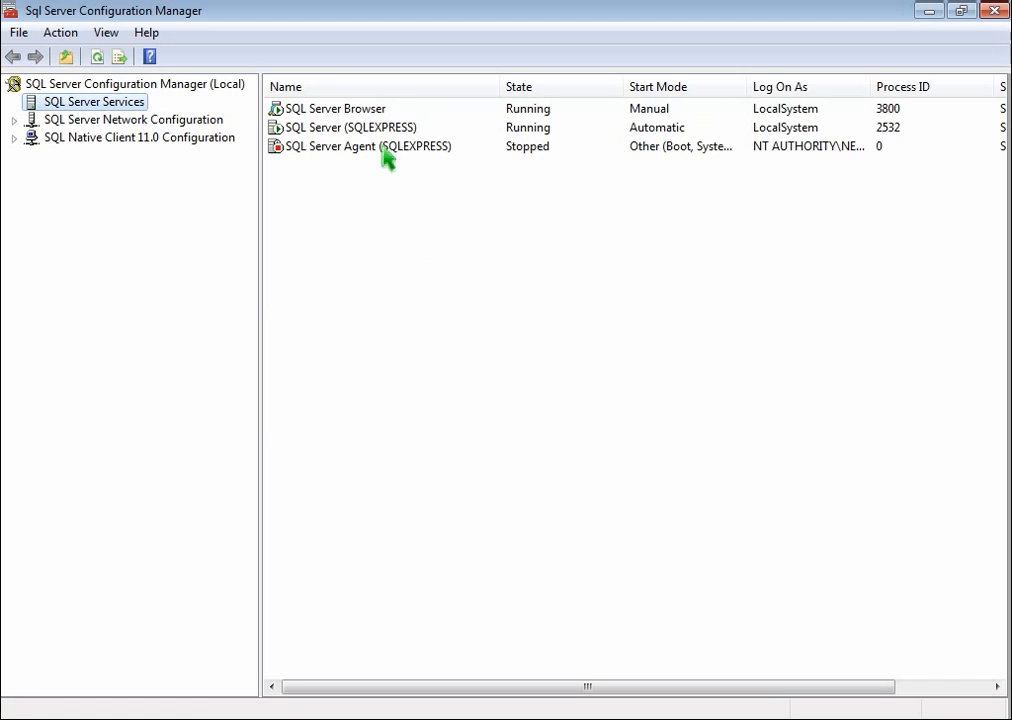
- Change the SQL Server Browser service's start mode to Automatic, apply it and close the properties
right_click(362, 110)
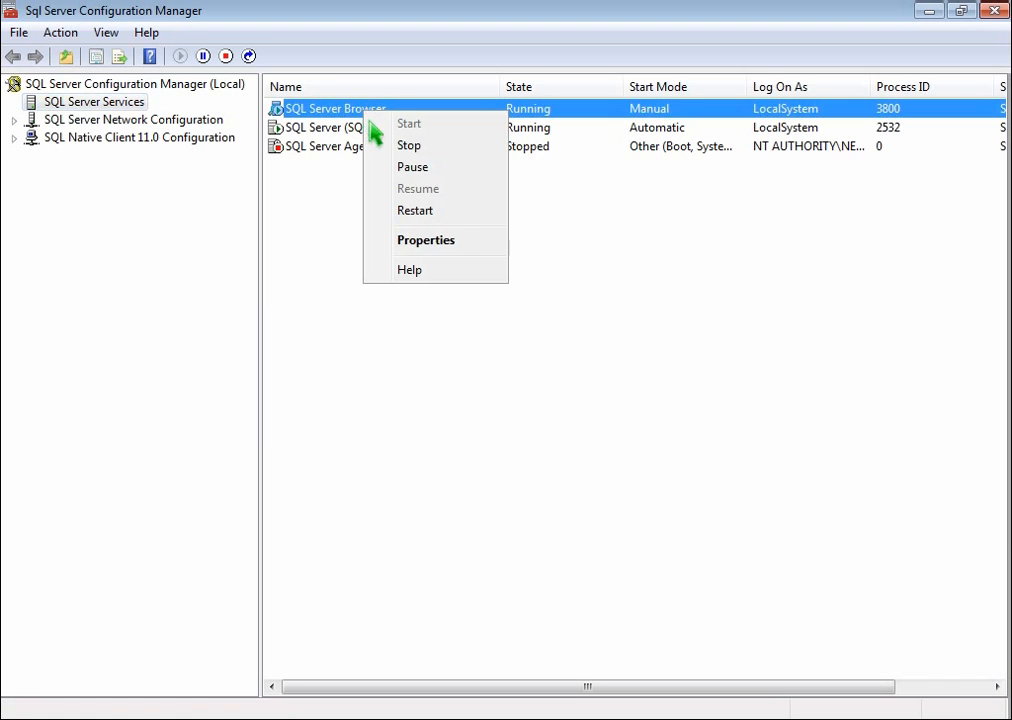
click(447, 240)
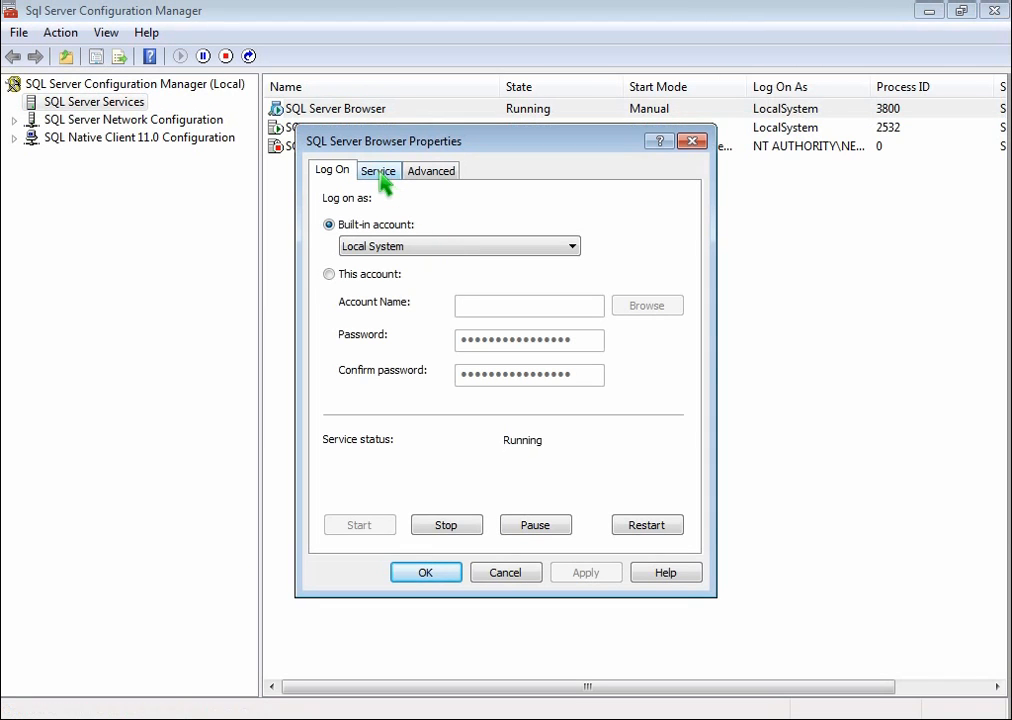
click(380, 173)
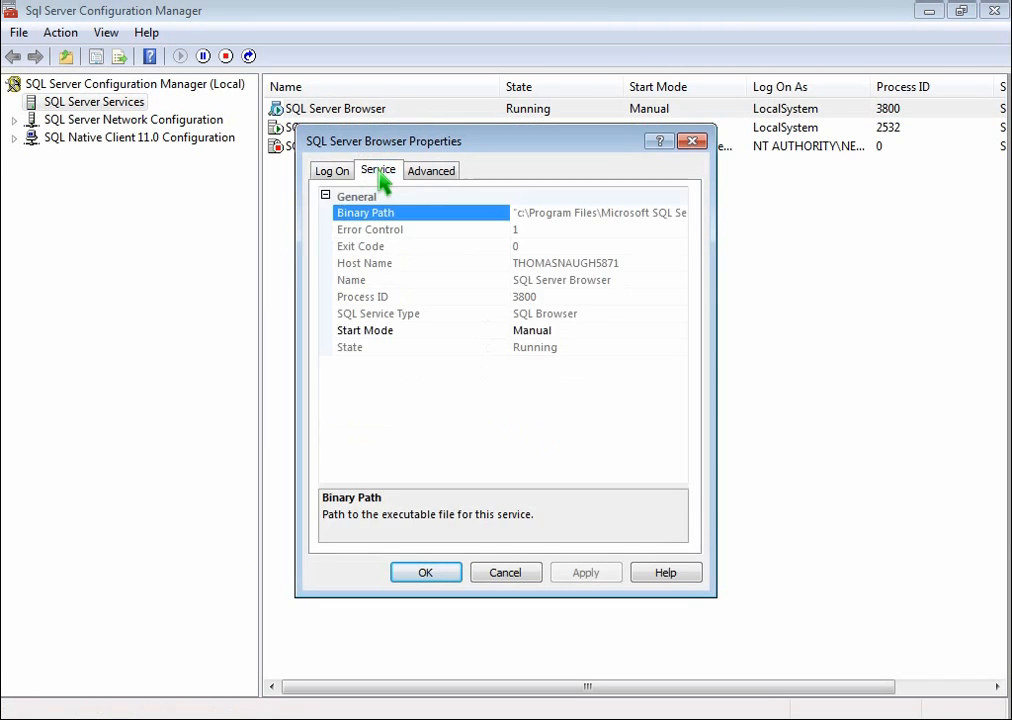
click(668, 335)
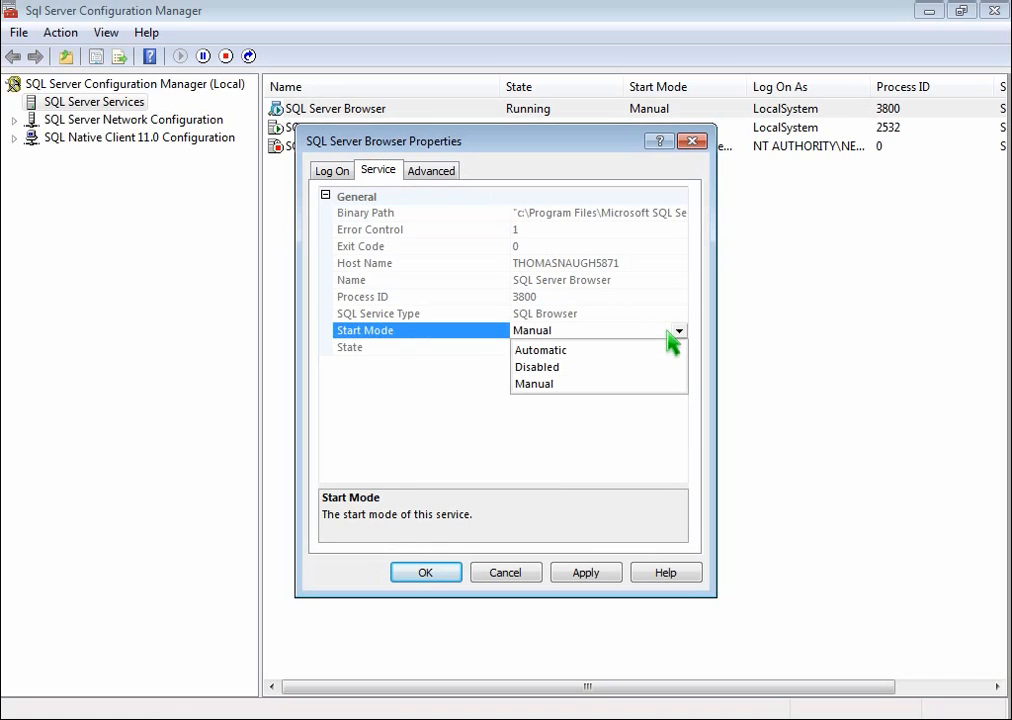
click(600, 351)
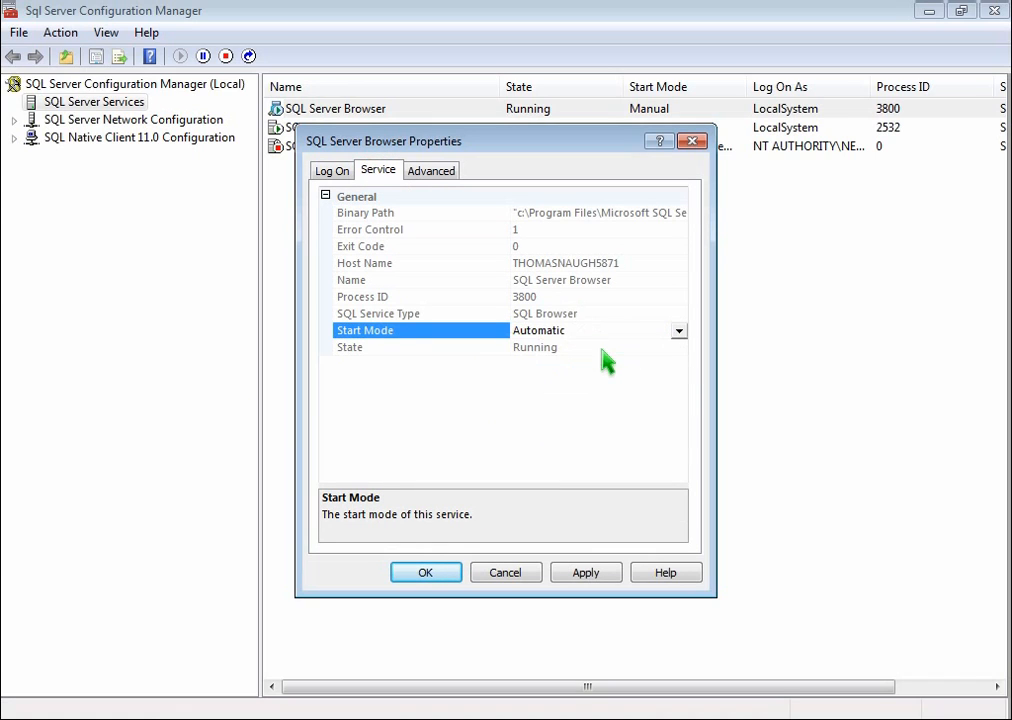
click(606, 578)
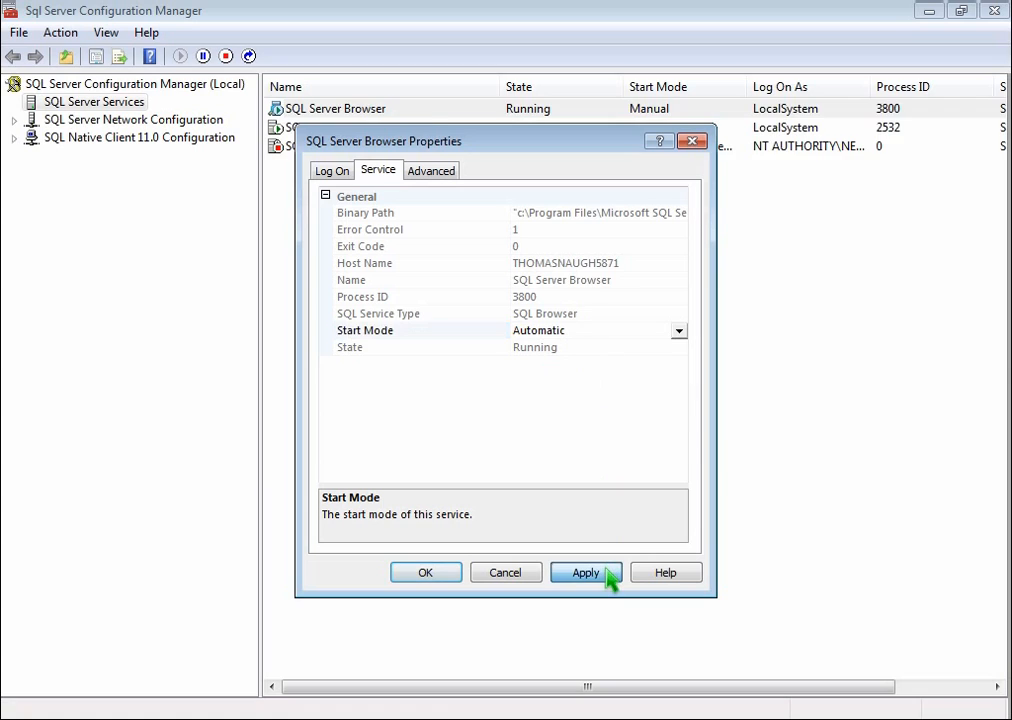
click(446, 579)
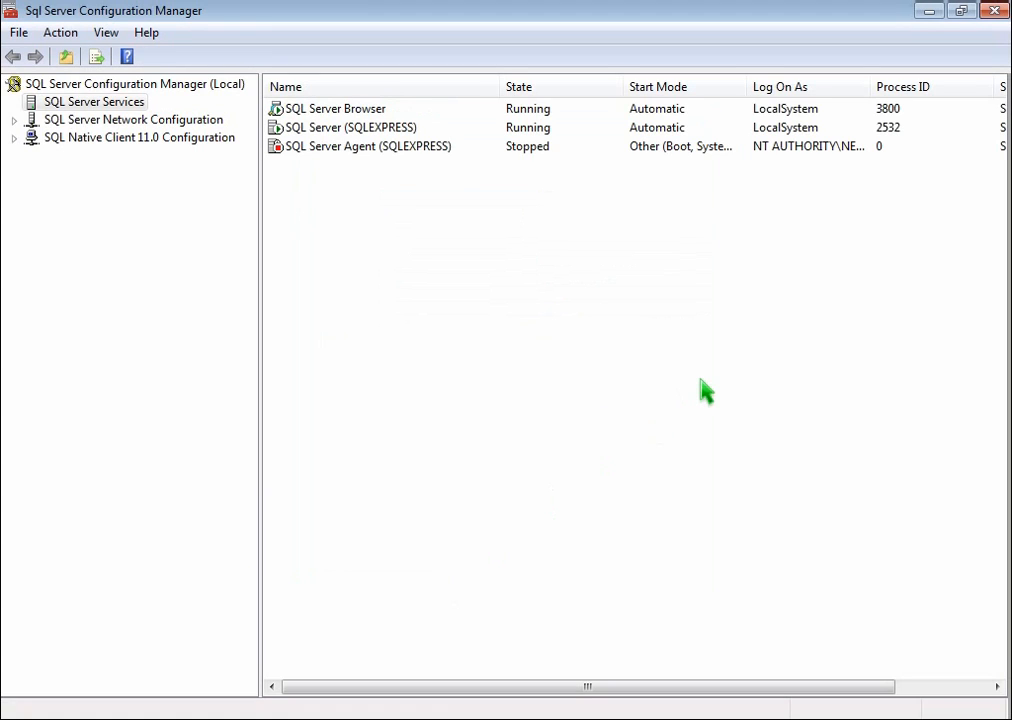